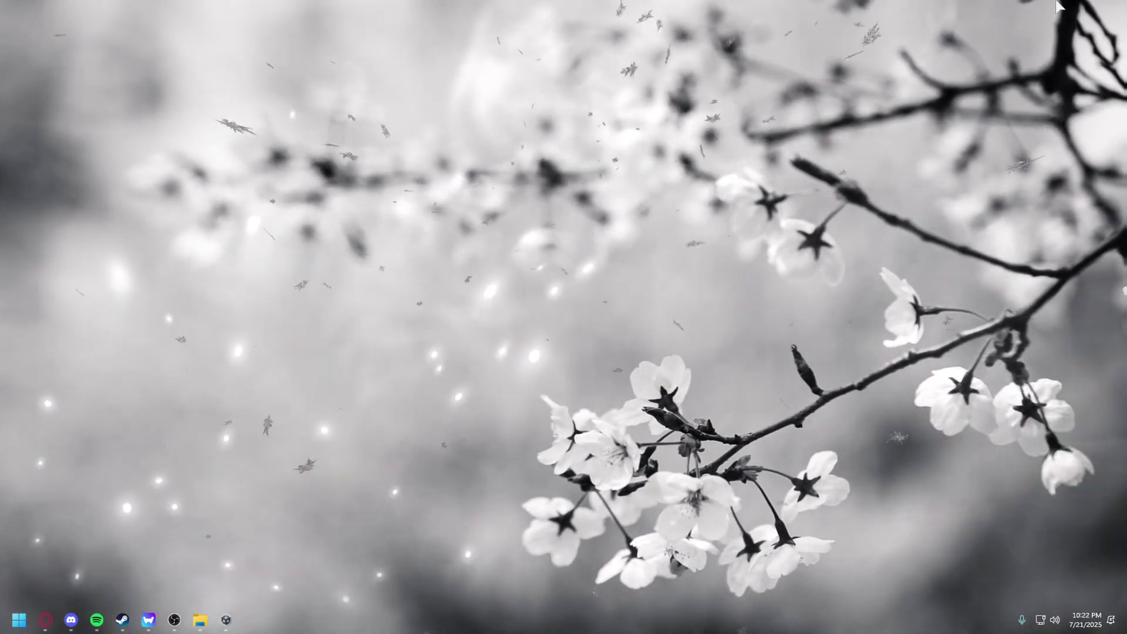
- Bring up the TutorialForIdiots folder, peek into apk, glance at the browser, and return
{"action": "key", "text": "super+d"}
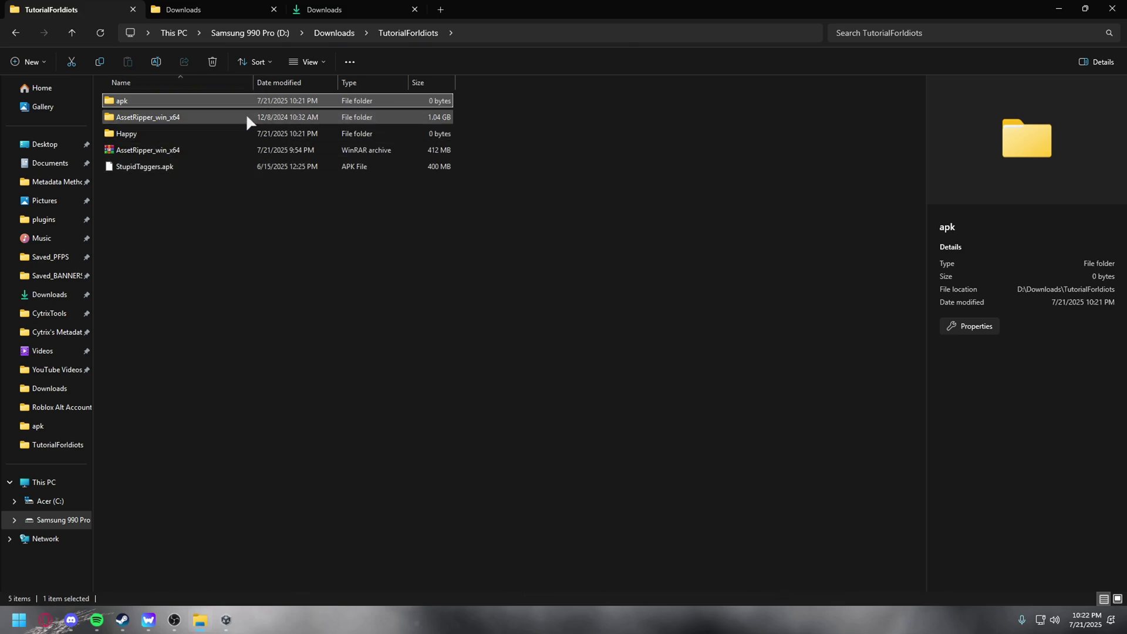
{"action": "double_click", "coordinate": [197, 103]}
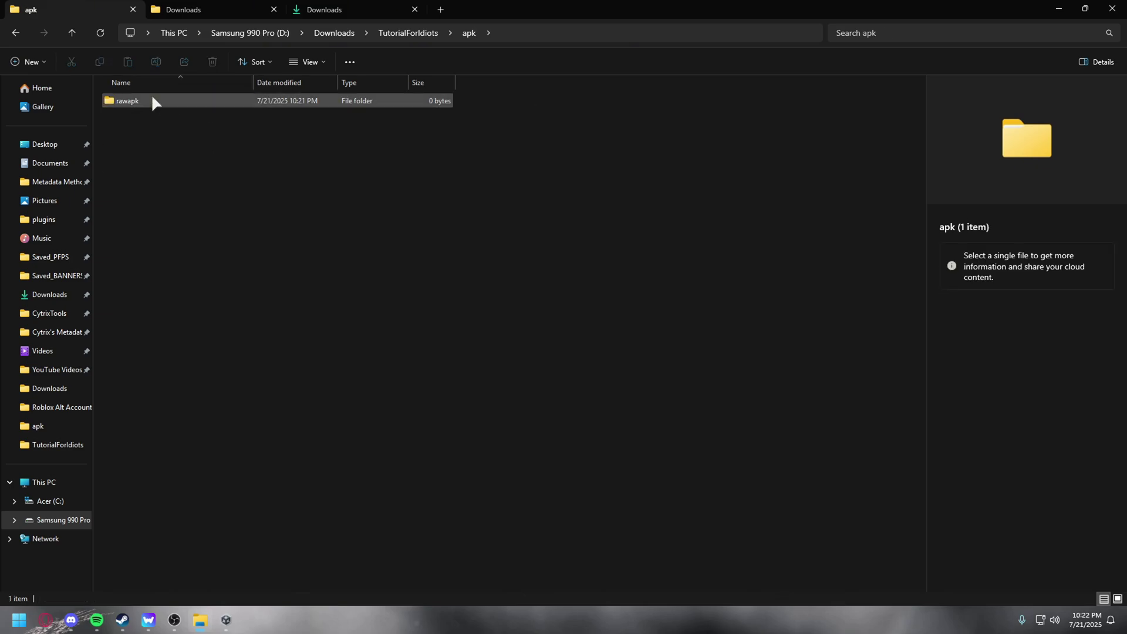
{"action": "left_click", "coordinate": [16, 33]}
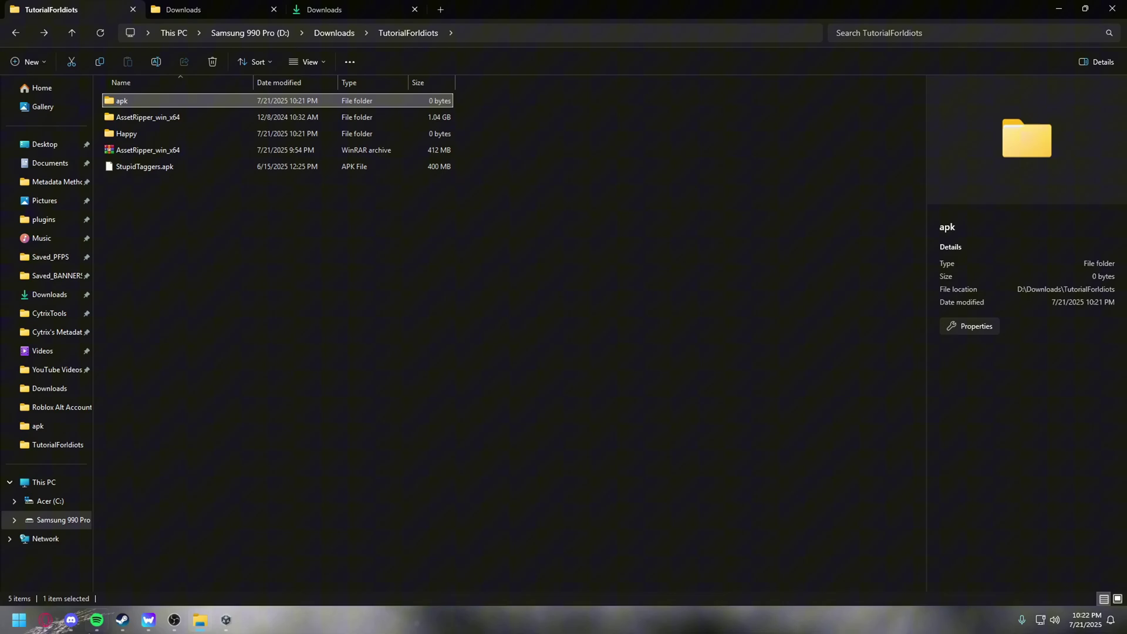
{"action": "left_click", "coordinate": [46, 621]}
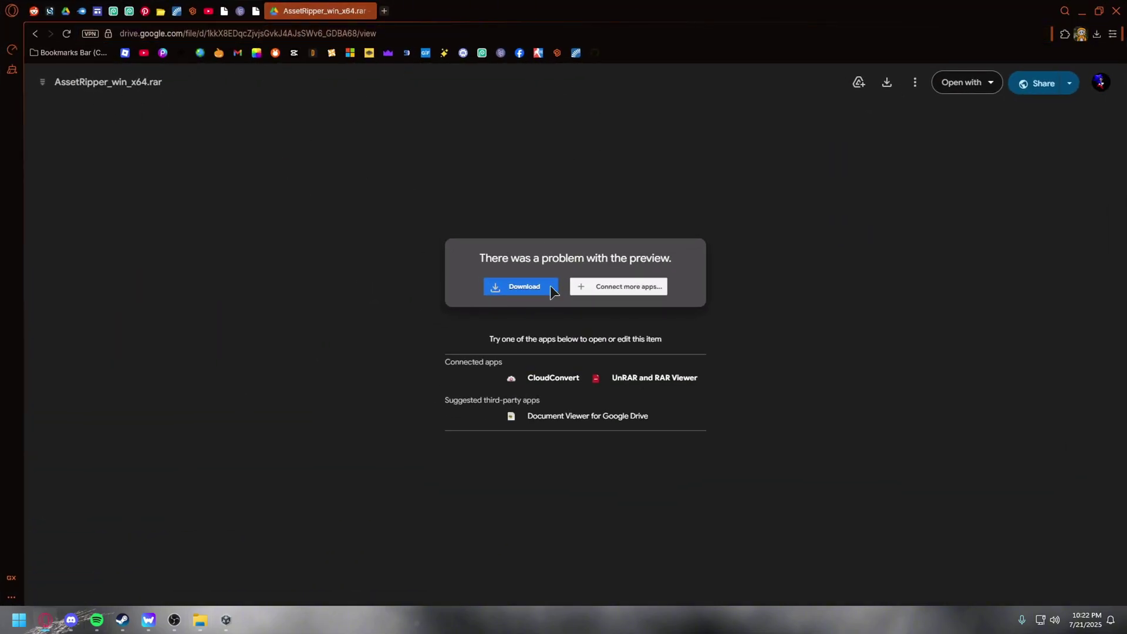
{"action": "key", "text": "alt+Tab"}
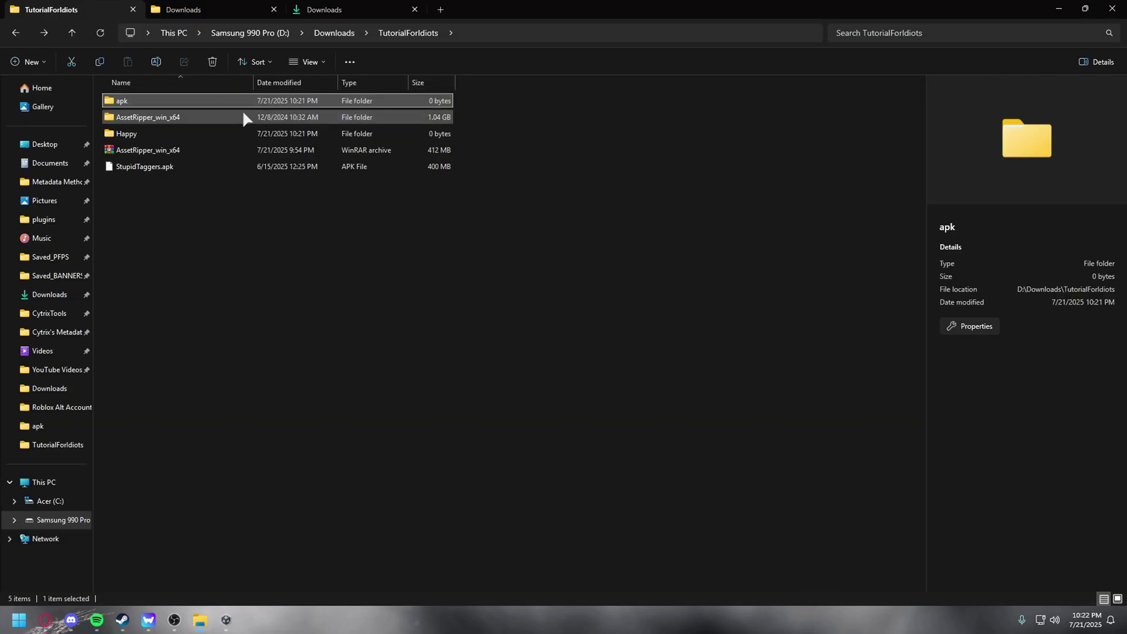
- Move StupidTaggers.apk into the apk folder
{"action": "left_click", "coordinate": [151, 169]}
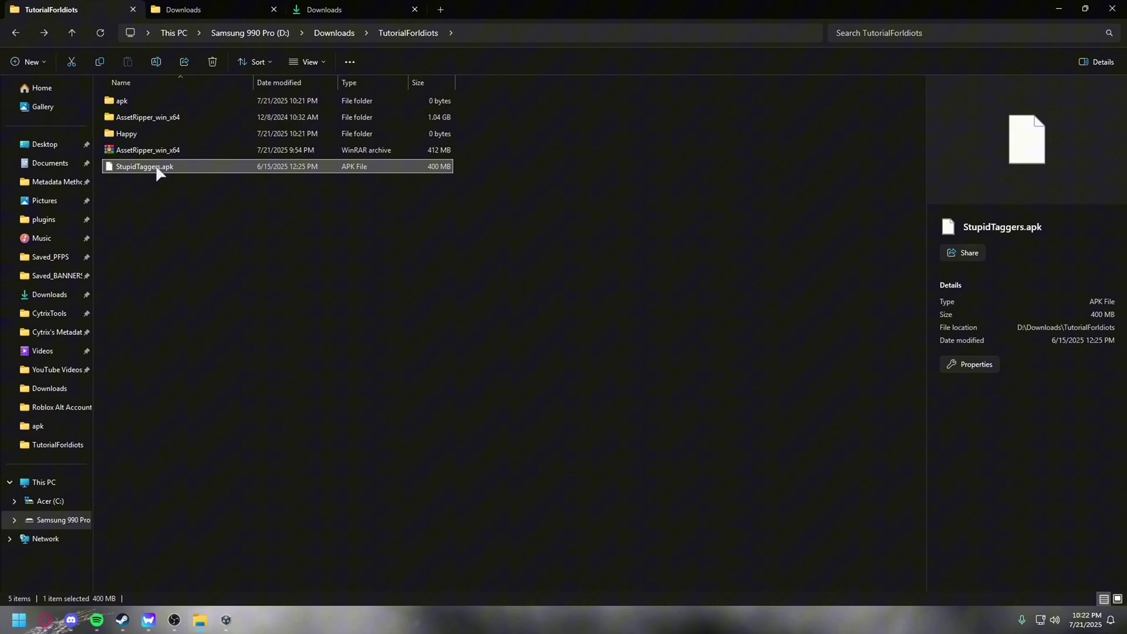
{"action": "right_click", "coordinate": [159, 172]}
{"action": "left_click", "coordinate": [418, 190]}
{"action": "left_click", "coordinate": [193, 166]}
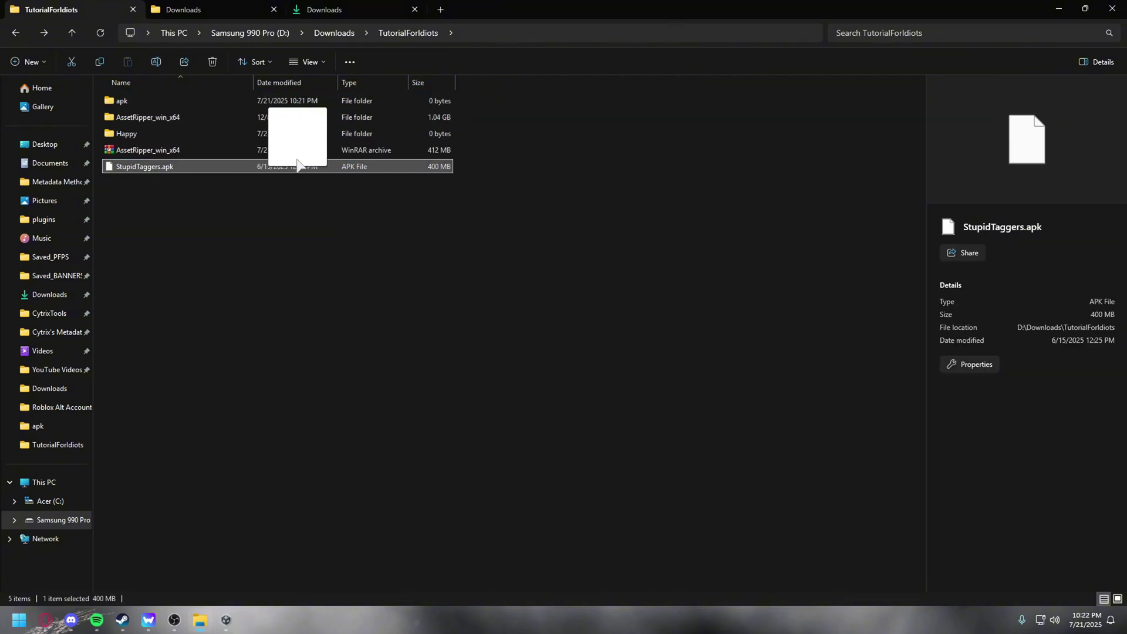
{"action": "left_click_drag", "start_coordinate": [298, 165], "coordinate": [177, 101]}
- Inside apk, move StupidTaggers.apk into the rawapk subfolder
{"action": "double_click", "coordinate": [176, 101]}
{"action": "left_click", "coordinate": [153, 122]}
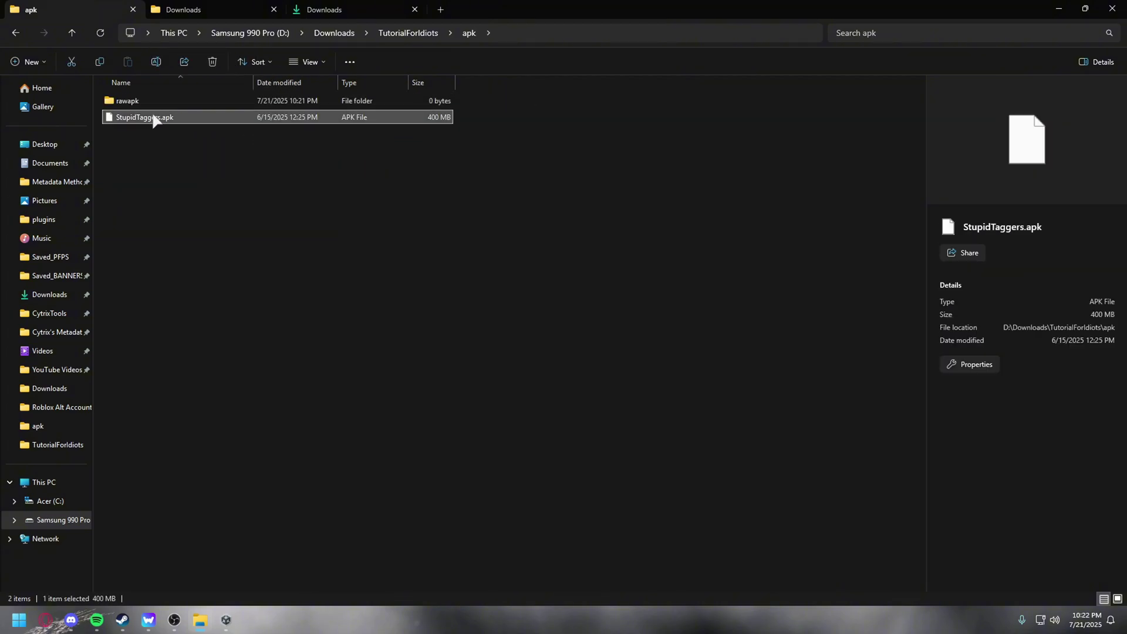
{"action": "right_click", "coordinate": [153, 121]}
{"action": "left_click", "coordinate": [175, 100]}
{"action": "right_click", "coordinate": [185, 102]}
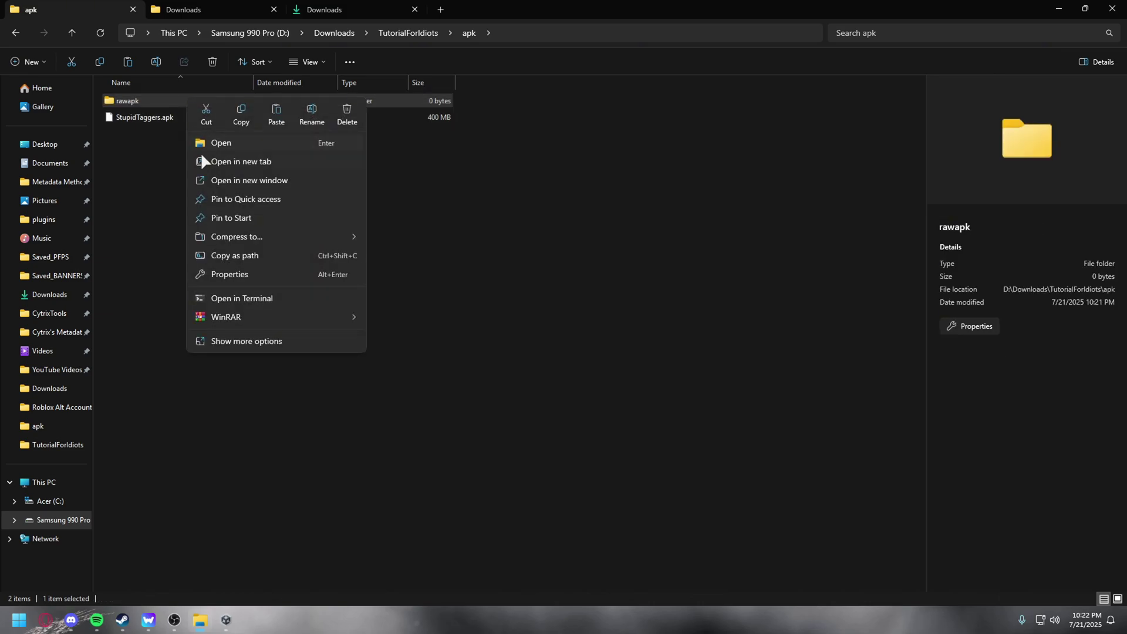
{"action": "key", "text": "Escape"}
{"action": "left_click_drag", "start_coordinate": [281, 110], "coordinate": [188, 100]}
- In rawapk, rename StupidTaggers.apk to StupidTaggers.zip and accept the extension-change warning
{"action": "double_click", "coordinate": [189, 101]}
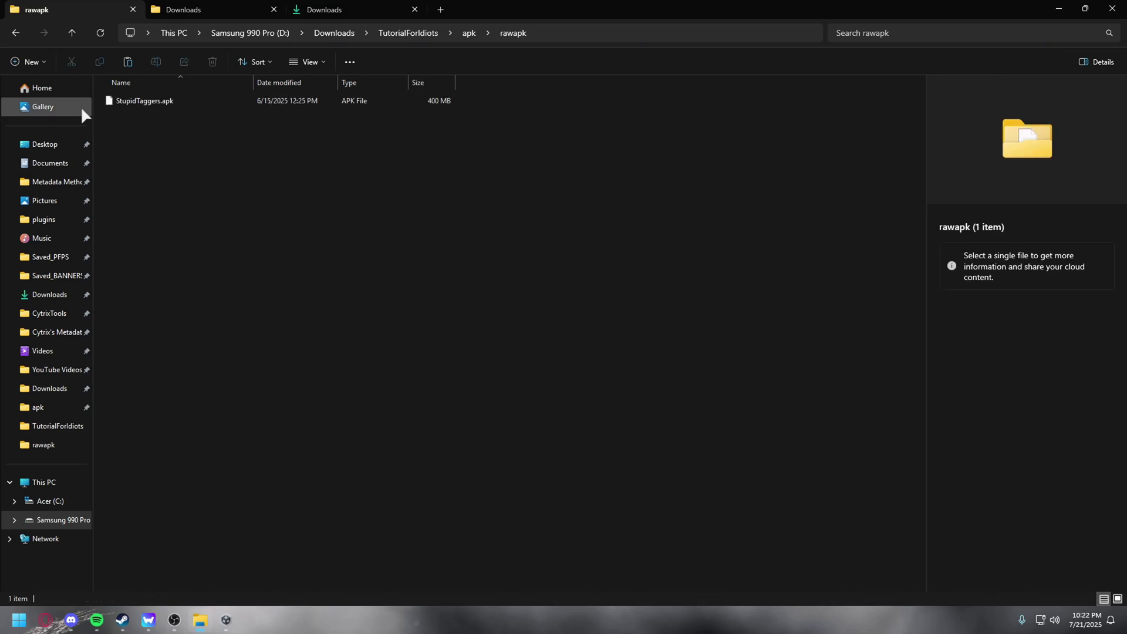
{"action": "left_click", "coordinate": [270, 104]}
{"action": "right_click", "coordinate": [270, 106]}
{"action": "left_click", "coordinate": [332, 345]}
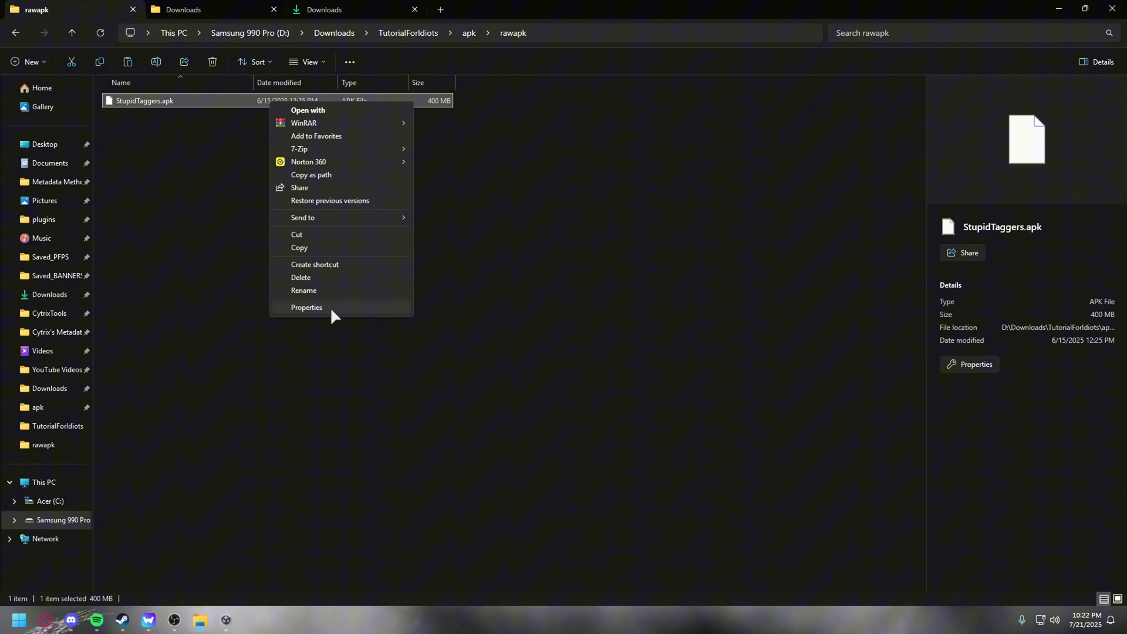
{"action": "left_click", "coordinate": [323, 292]}
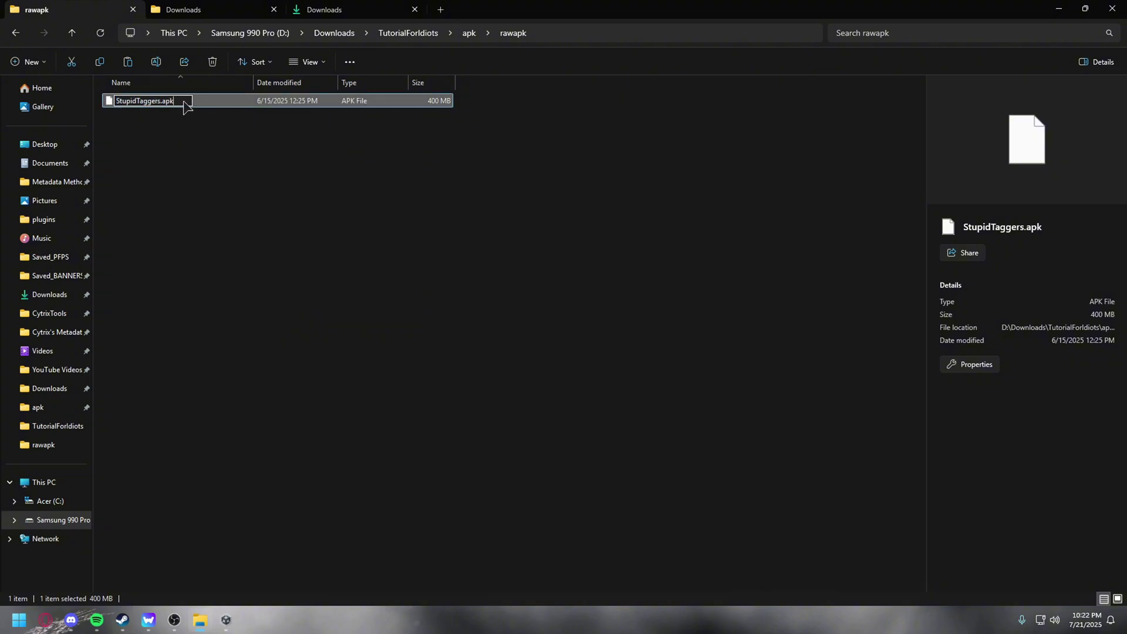
{"action": "key", "text": "BackSpace"}
{"action": "key", "text": "BackSpace"}
{"action": "key", "text": "BackSpace"}
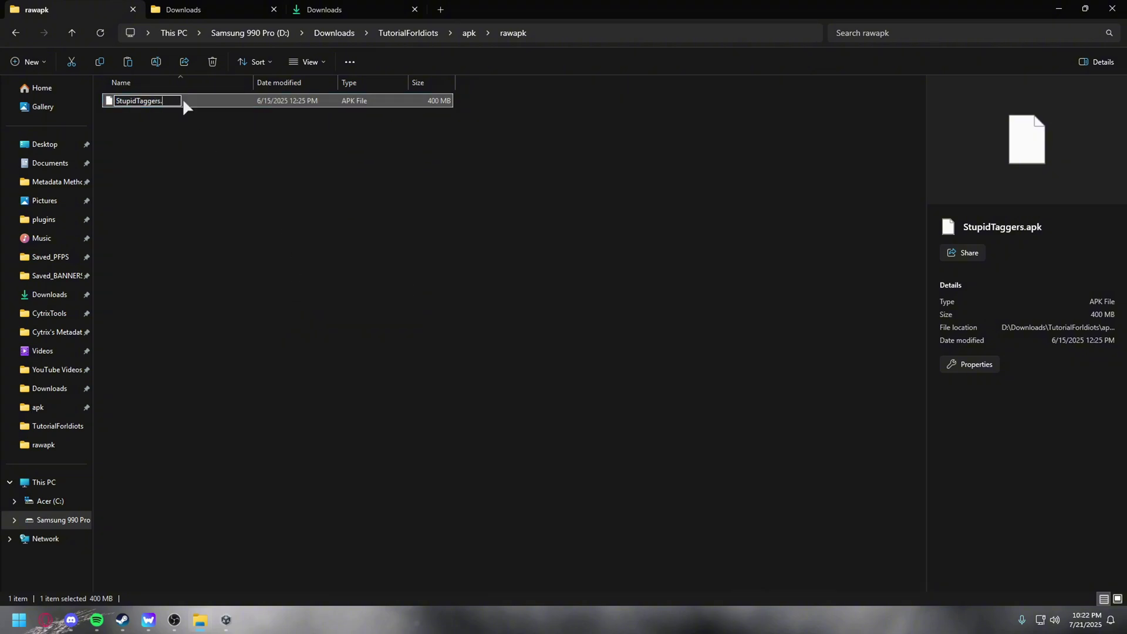
{"action": "type", "text": "zip"}
{"action": "key", "text": "Return"}
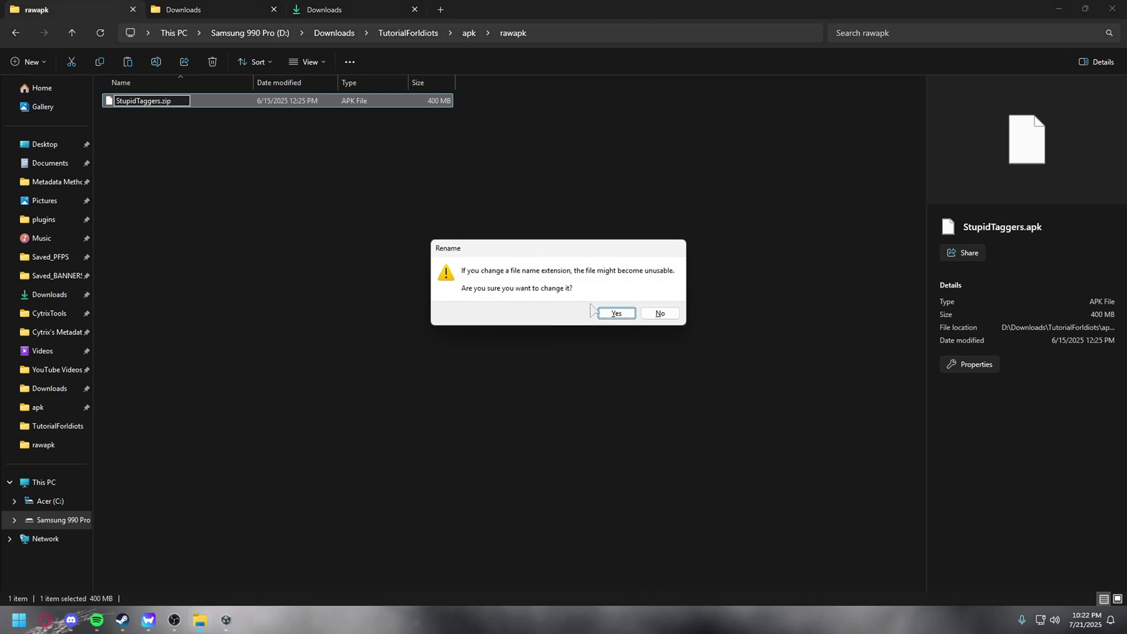
{"action": "left_click", "coordinate": [617, 313]}
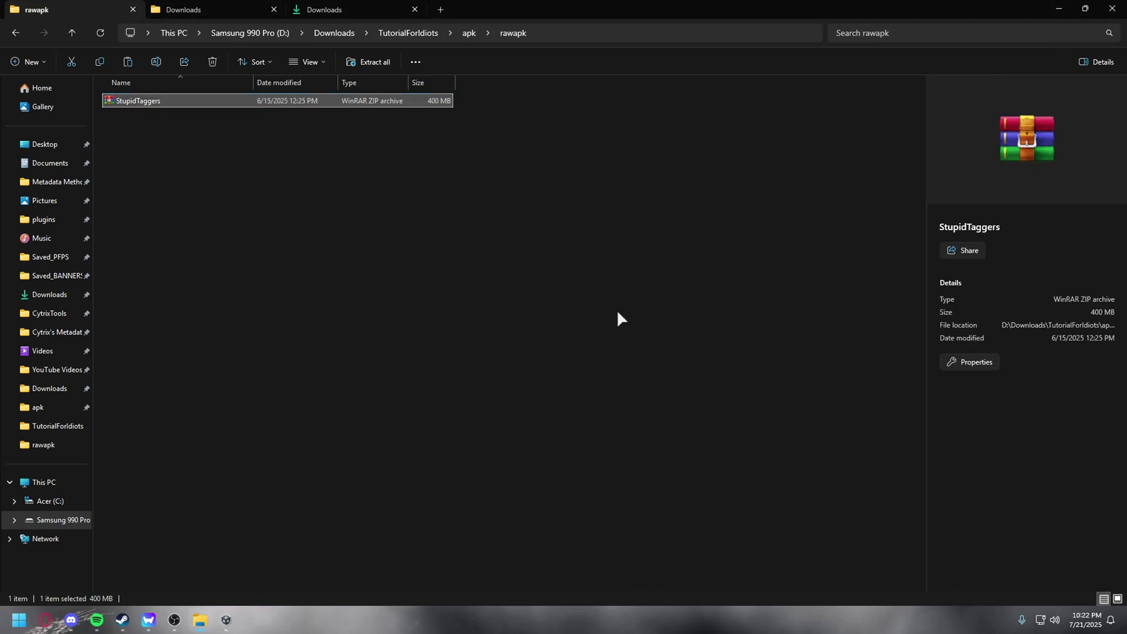
- Bring up the context menu for the StupidTaggers.zip archive
{"action": "right_click", "coordinate": [161, 103]}
{"action": "left_click", "coordinate": [211, 123]}
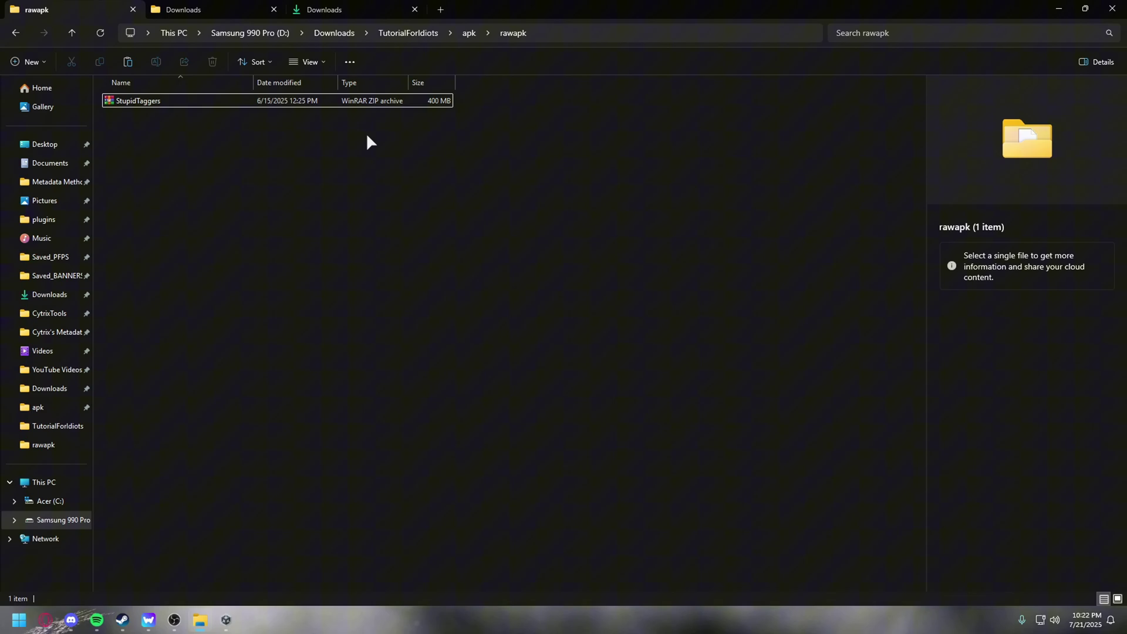
{"action": "right_click", "coordinate": [346, 100]}
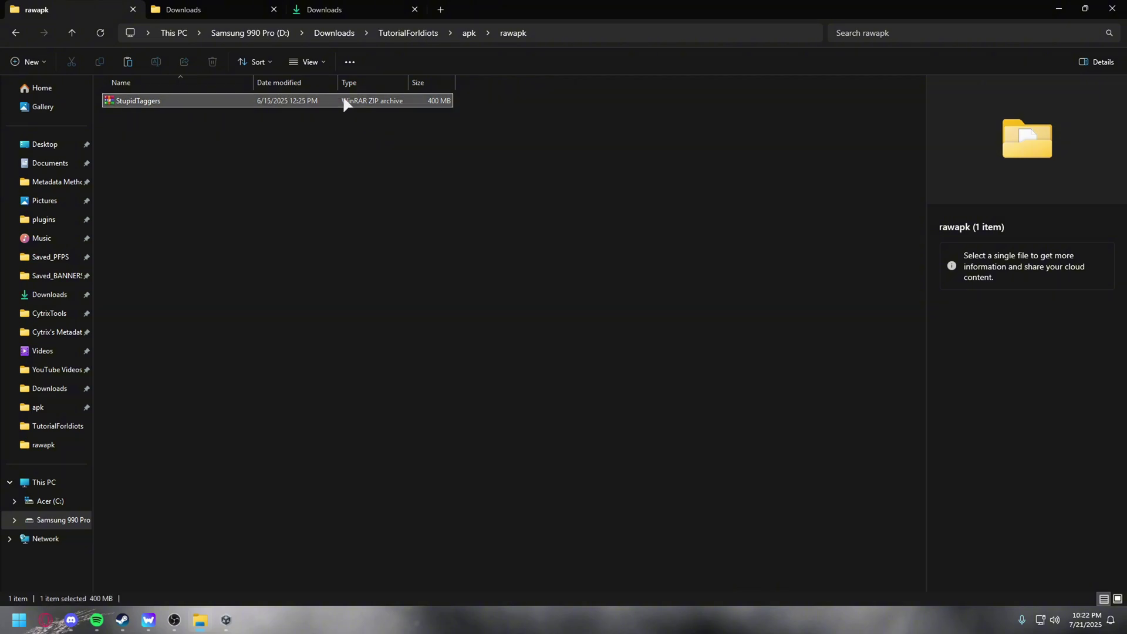
- Paste the archive's copied path into the address bar, strip its quotes, and open the ZIP
{"action": "left_click", "coordinate": [400, 276]}
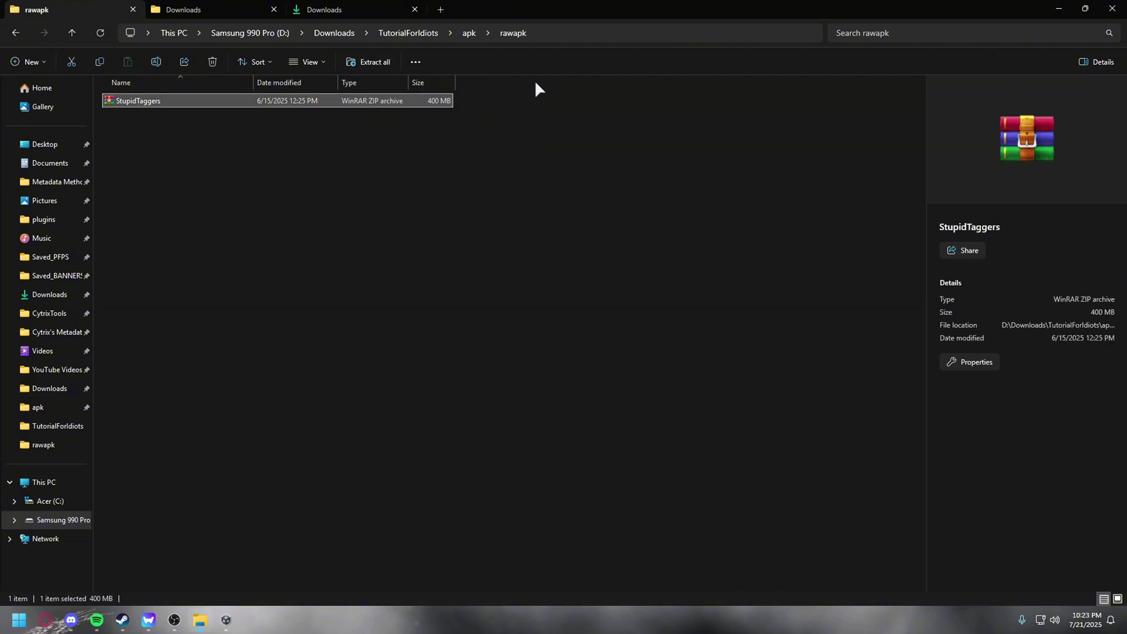
{"action": "left_click", "coordinate": [546, 37]}
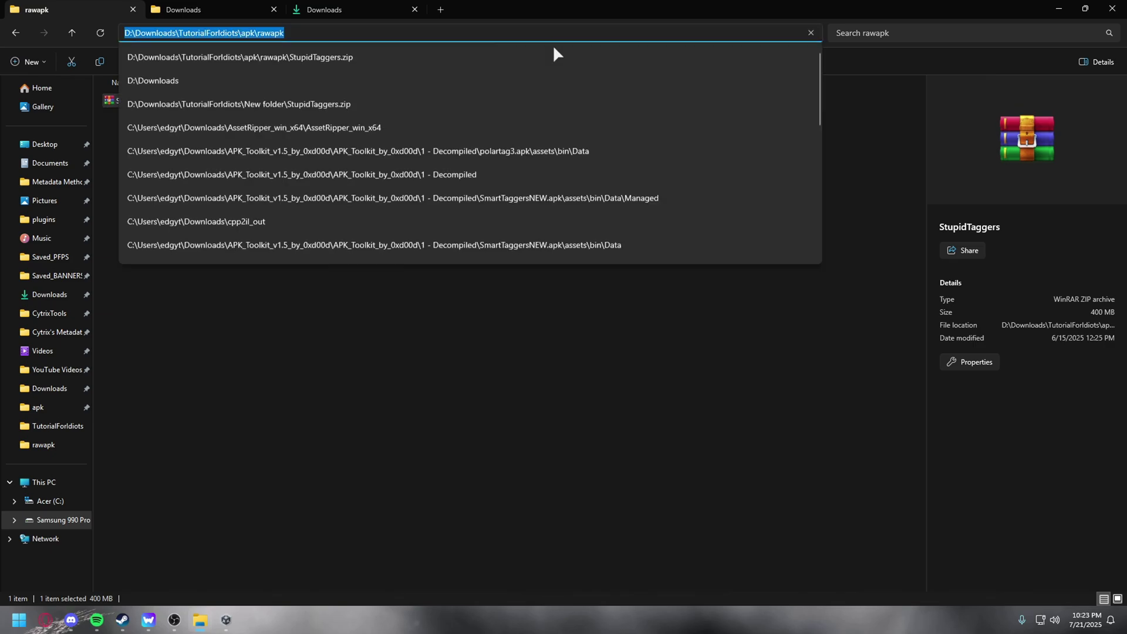
{"action": "type", "text": "\"D:\\Downloads\\TutorialForIdiots\\apk\\rawapk\\StupidTaggers.zip\""}
{"action": "key", "text": "BackSpace"}
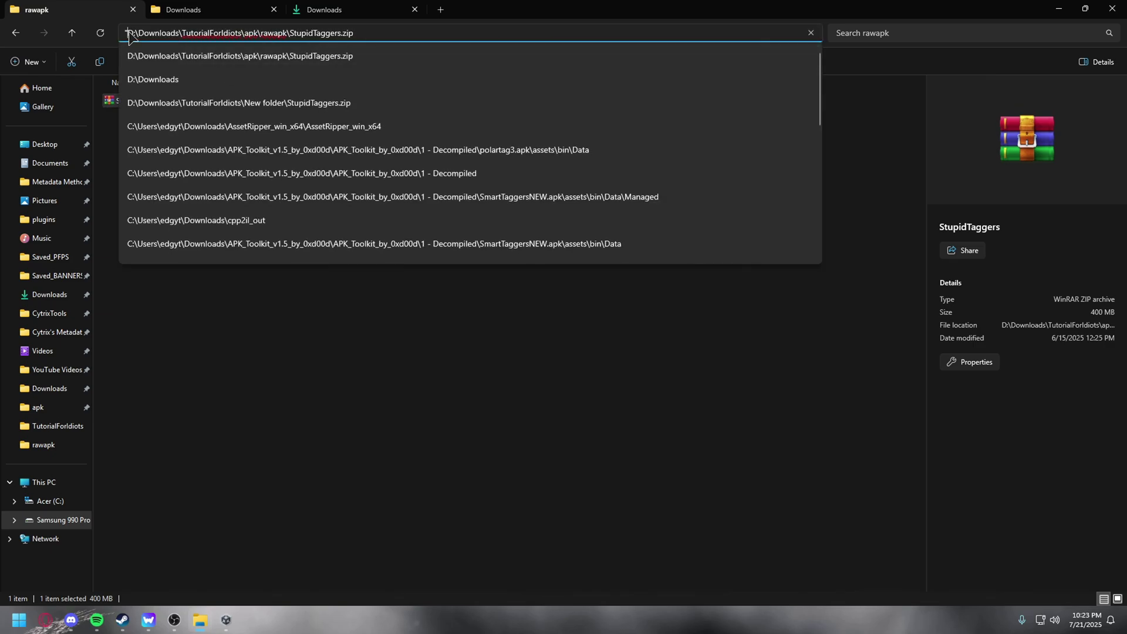
{"action": "left_click", "coordinate": [129, 33]}
{"action": "key", "text": "BackSpace"}
{"action": "left_click", "coordinate": [298, 57]}
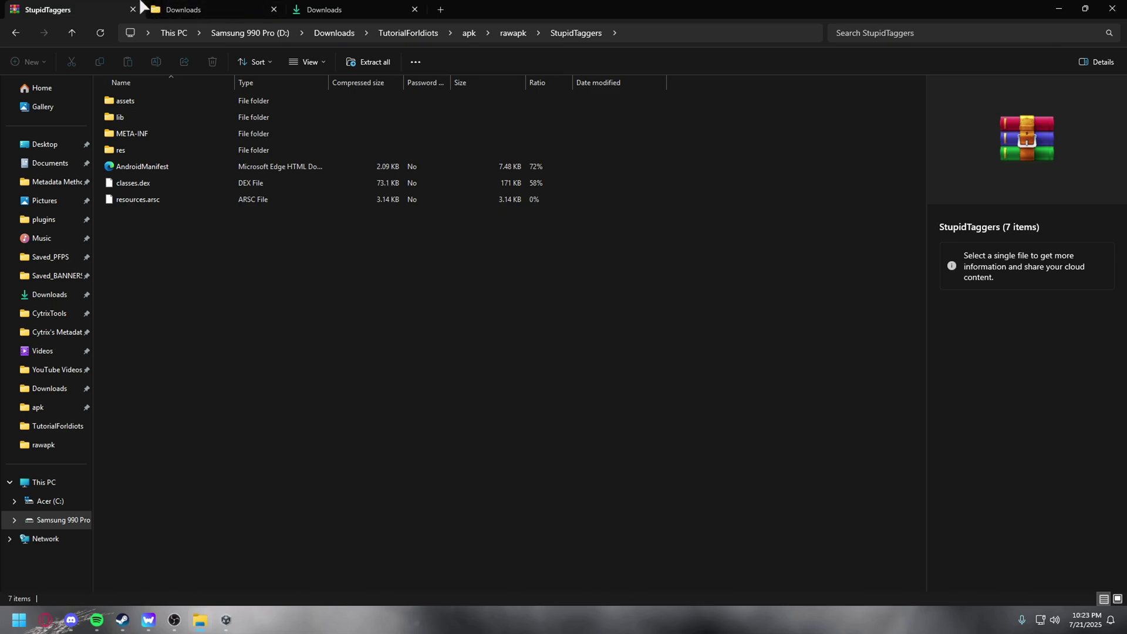
- Browse through TutorialForIdiots and the Happy folder, then return to apk\rawapk
{"action": "left_click", "coordinate": [469, 33]}
{"action": "left_click", "coordinate": [410, 33]}
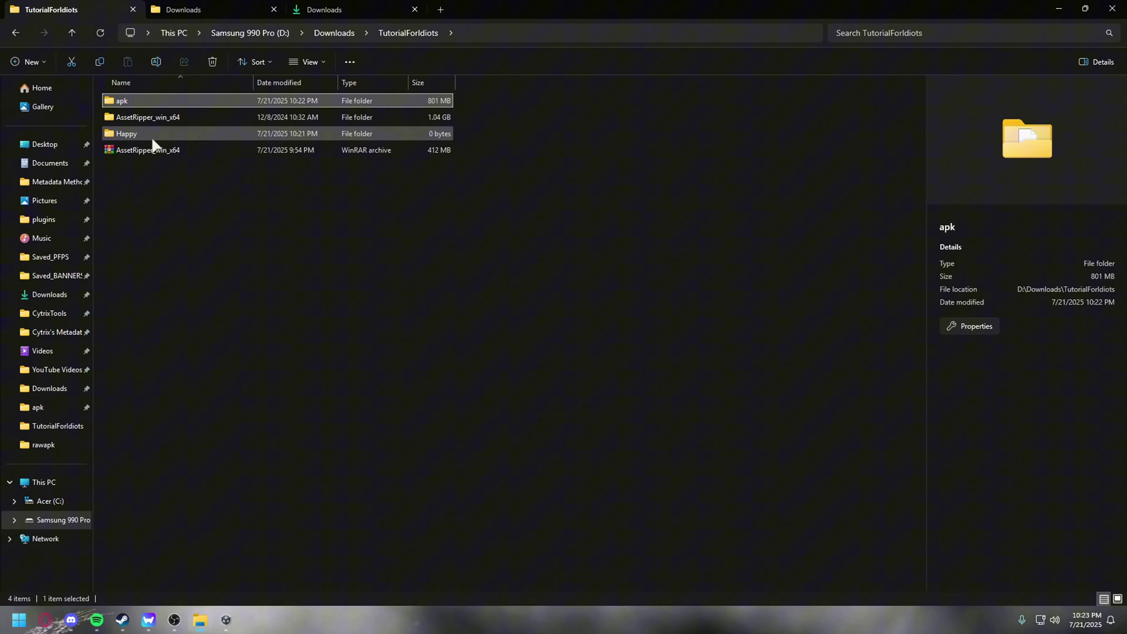
{"action": "double_click", "coordinate": [153, 136]}
{"action": "left_click", "coordinate": [16, 31]}
{"action": "double_click", "coordinate": [131, 100]}
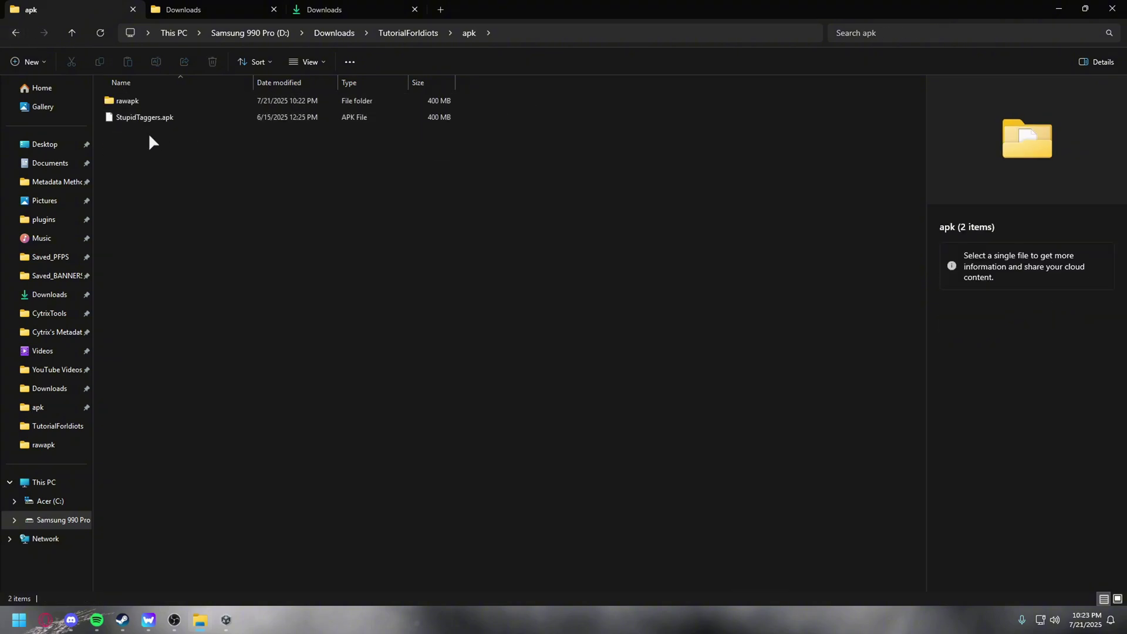
{"action": "left_click", "coordinate": [150, 120]}
{"action": "left_click", "coordinate": [165, 101]}
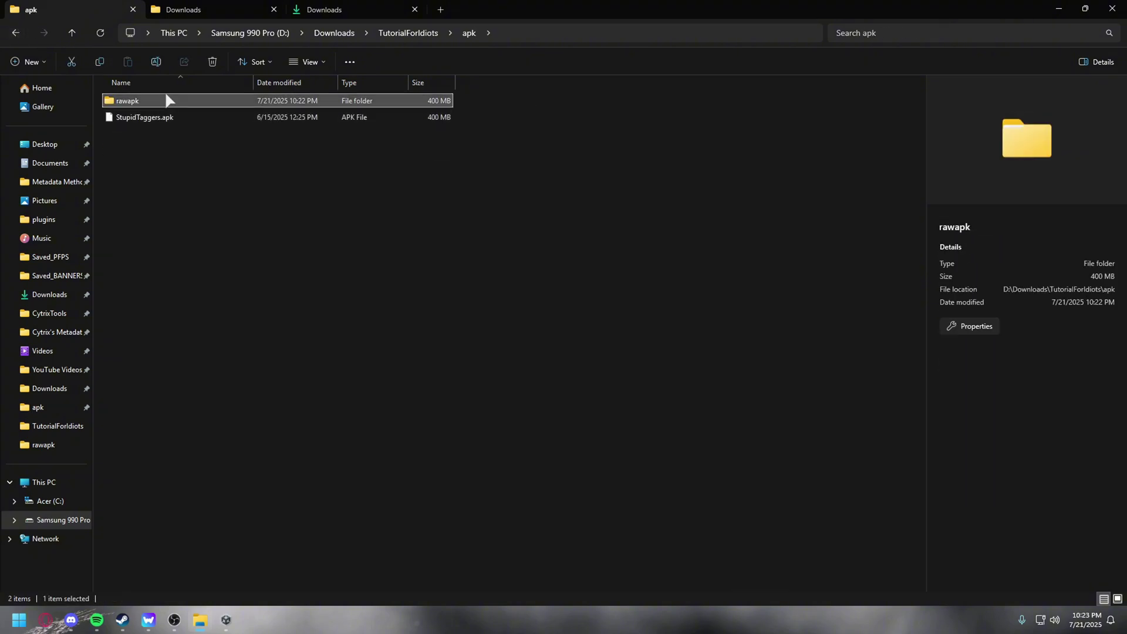
{"action": "double_click", "coordinate": [165, 101]}
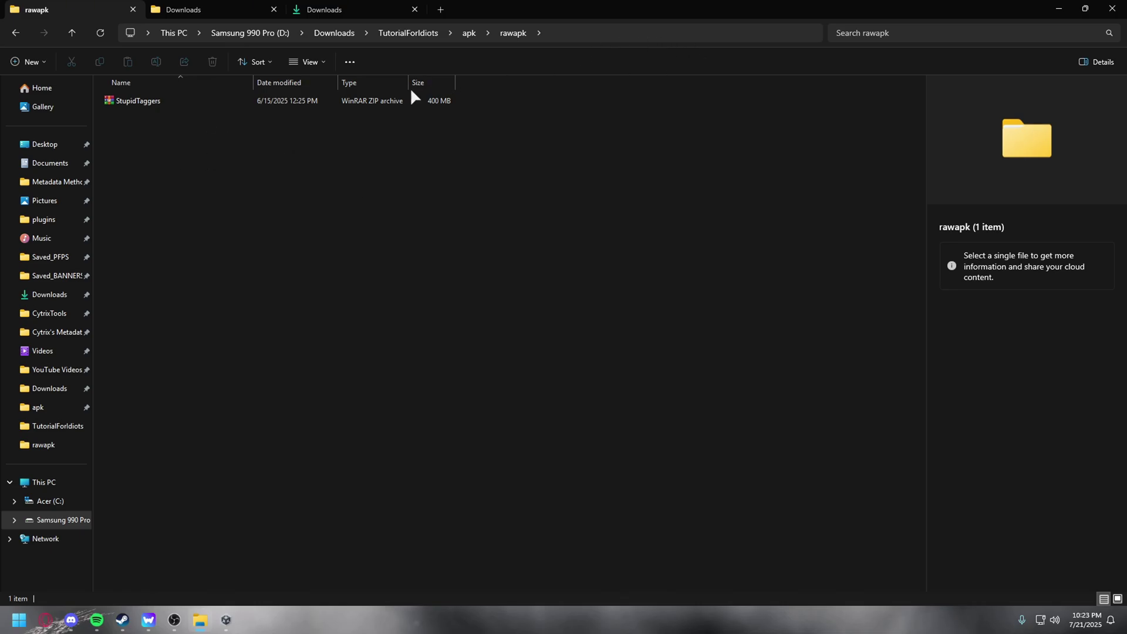
- Open StupidTaggers.zip's contents in the Downloads tab using its copied path
{"action": "right_click", "coordinate": [371, 103]}
{"action": "mouse_move", "coordinate": [411, 340]}
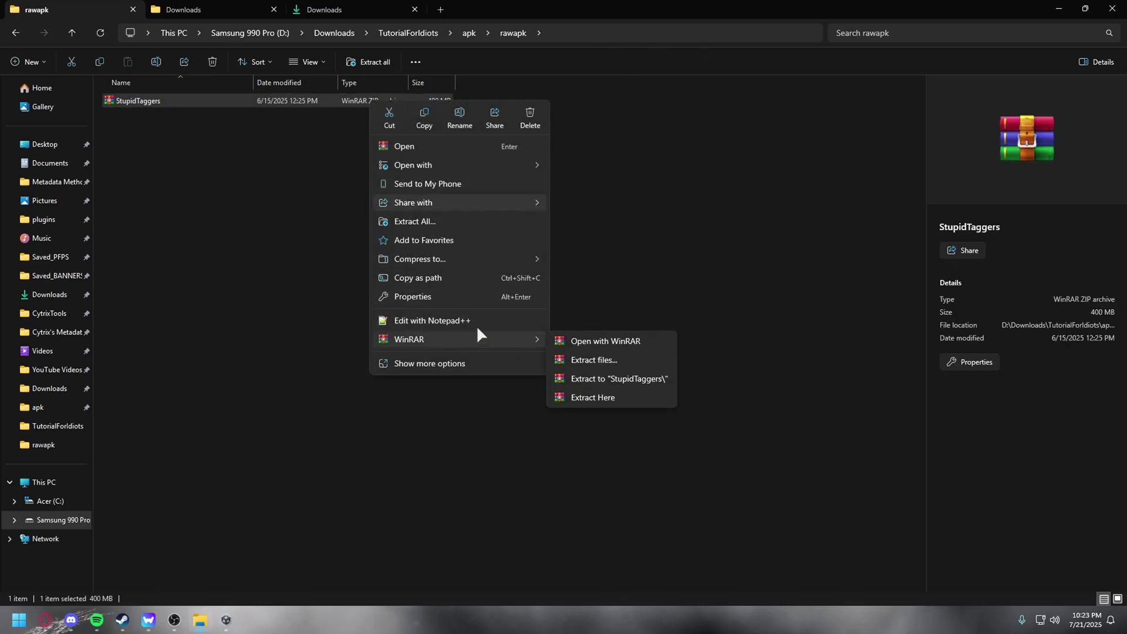
{"action": "left_click", "coordinate": [428, 277]}
{"action": "left_click", "coordinate": [233, 9]}
{"action": "left_click", "coordinate": [229, 33]}
{"action": "key", "text": "ctrl+v"}
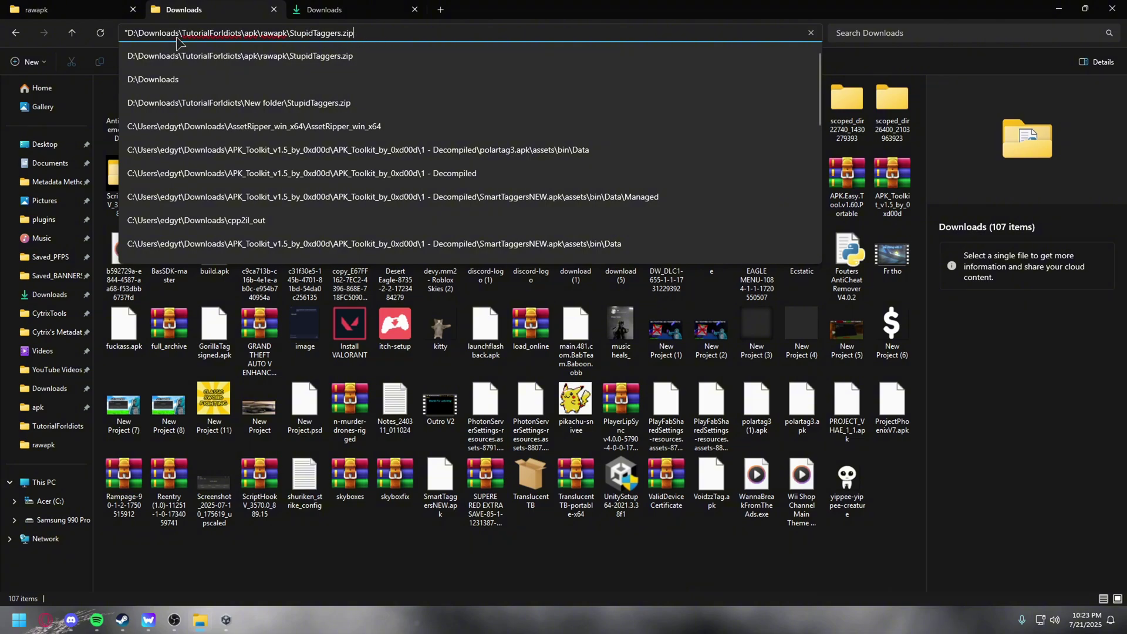
{"action": "key", "text": "Return"}
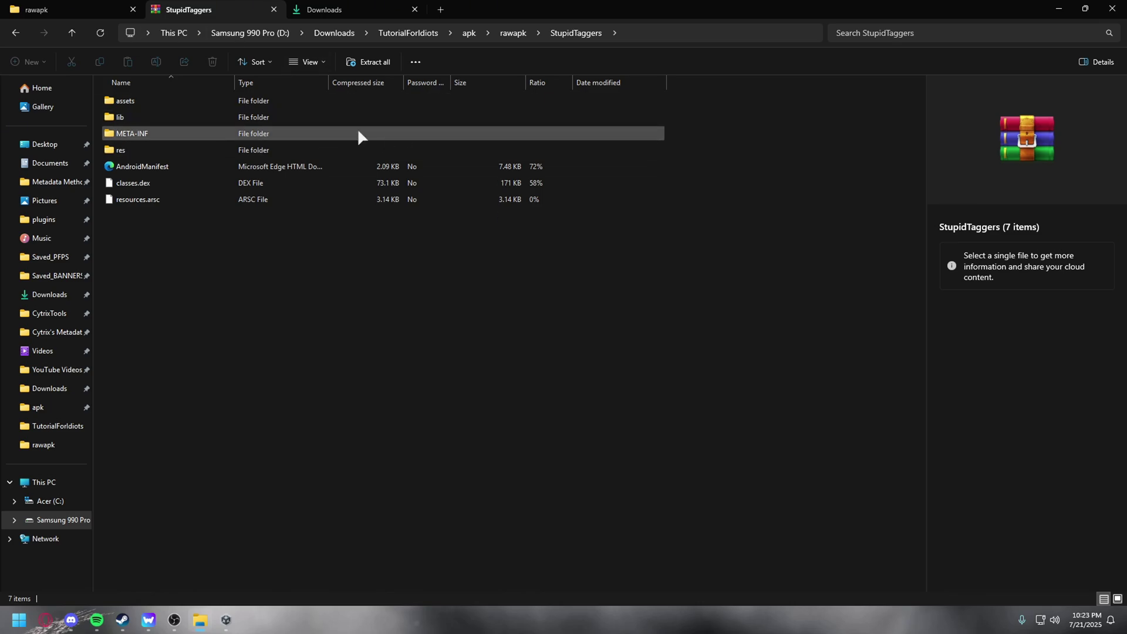
{"action": "left_click", "coordinate": [82, 7]}
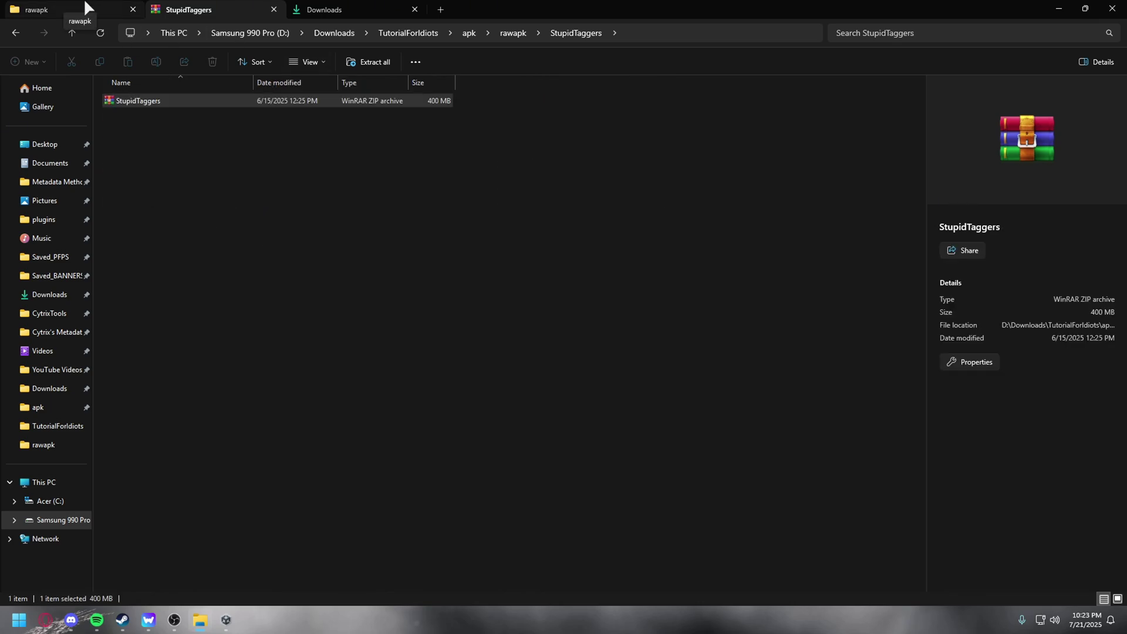
- Copy the seven archive items, including assets, lib, res and classes.dex, into rawapk
{"action": "left_click", "coordinate": [196, 9]}
{"action": "mouse_move", "coordinate": [212, 275]}
{"action": "left_mouse_down"}
{"action": "mouse_move", "coordinate": [104, 96]}
{"action": "mouse_move", "coordinate": [178, 158]}
{"action": "left_mouse_up"}
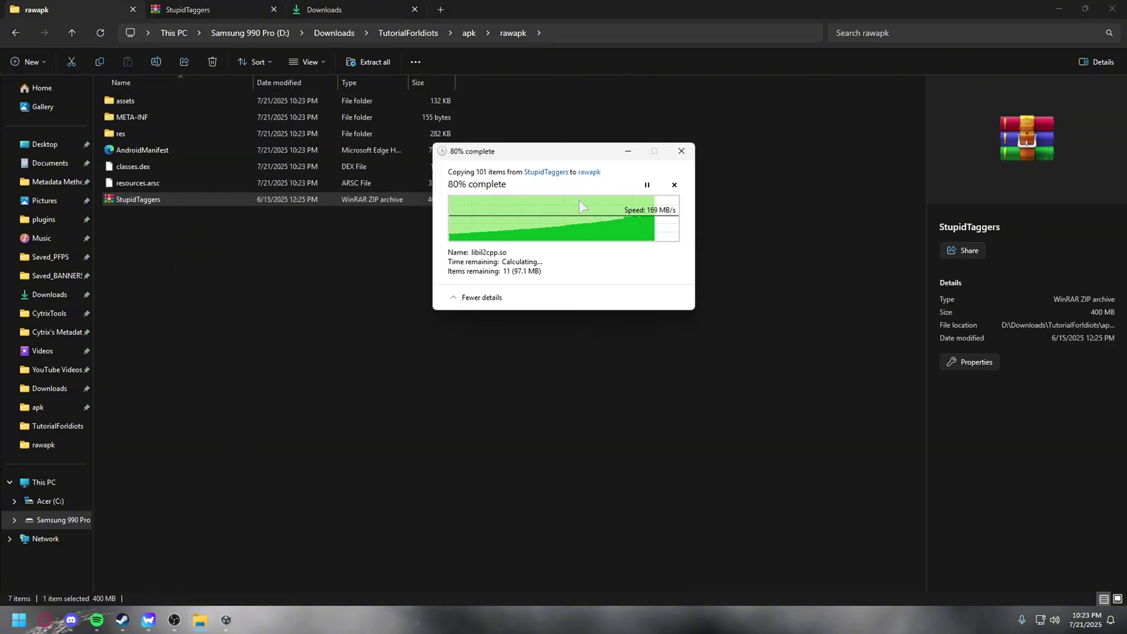
{"action": "left_click", "coordinate": [526, 224]}
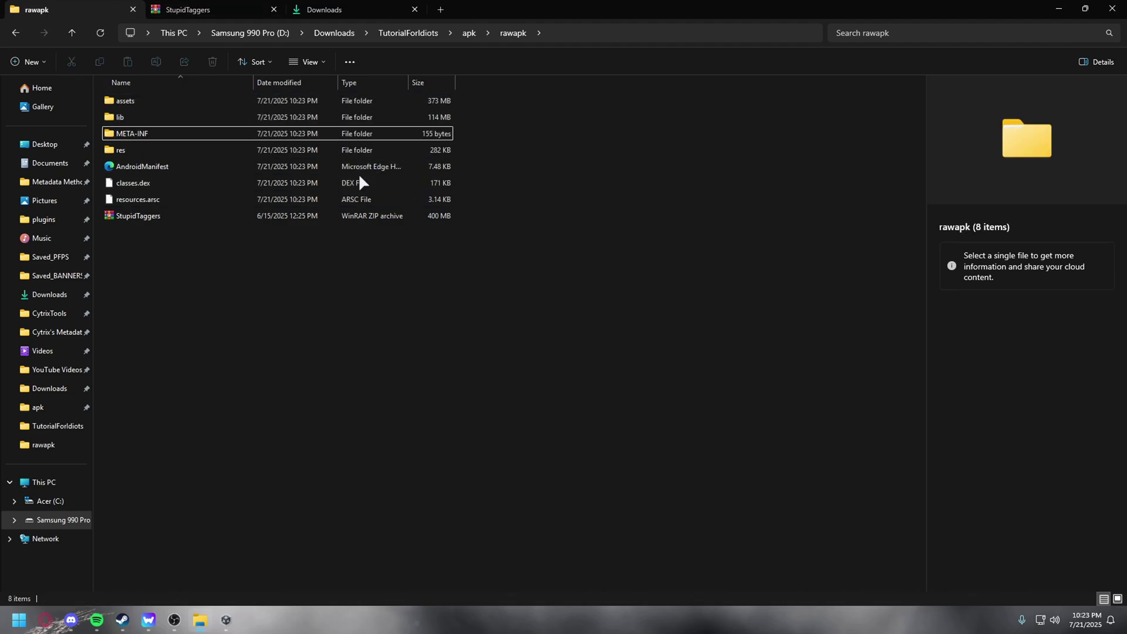
- Dismiss the cookie banner on the unity.com Download Unity page
{"action": "key", "text": "super"}
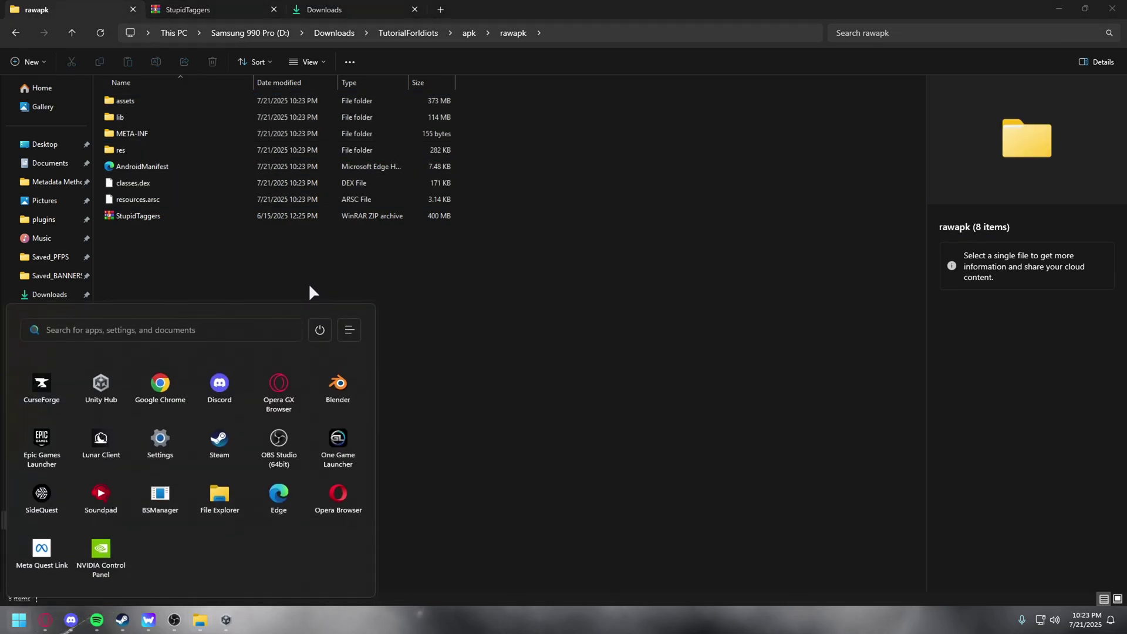
{"action": "key", "text": "super"}
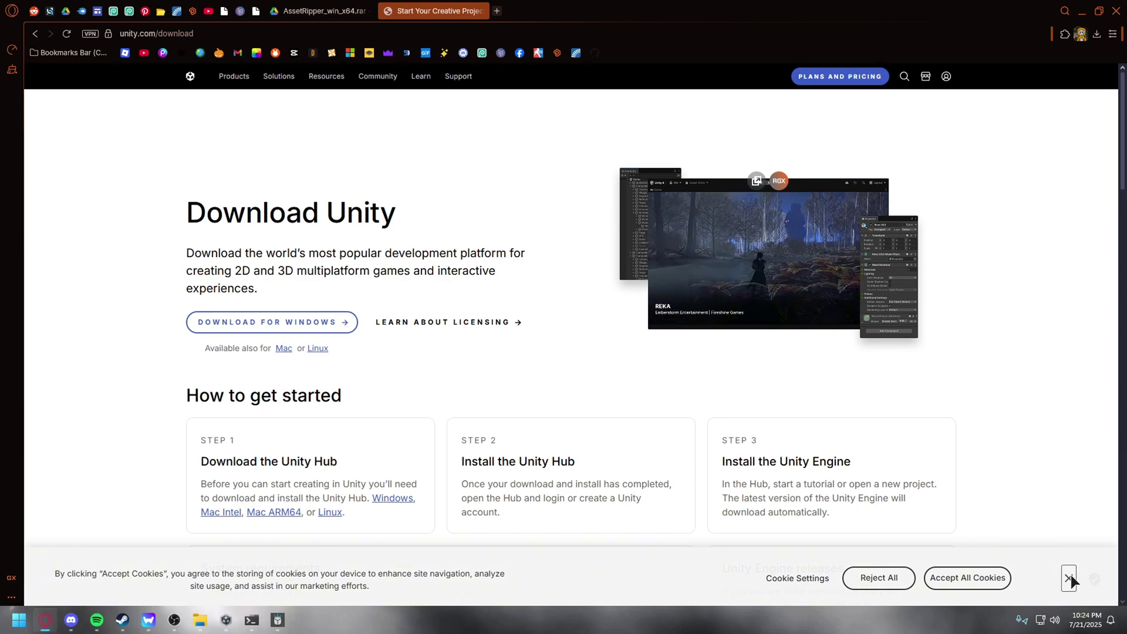
{"action": "left_click", "coordinate": [1069, 578]}
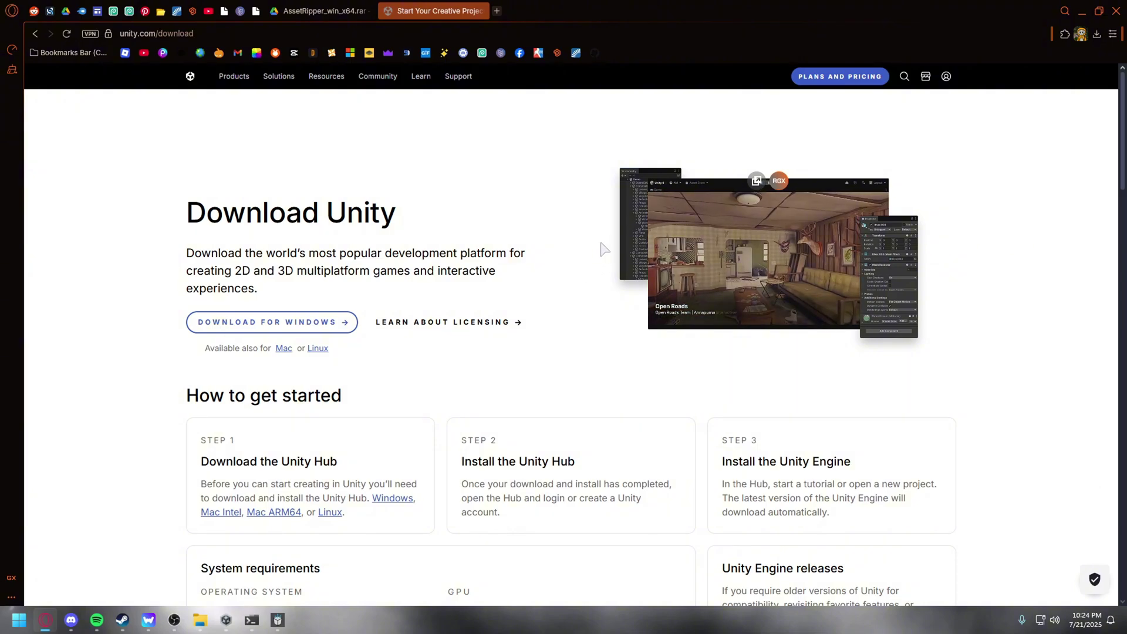
- Export all AssetRipper files to the Happy folder and acknowledge Export Complete
{"action": "key", "text": "alt+Tab"}
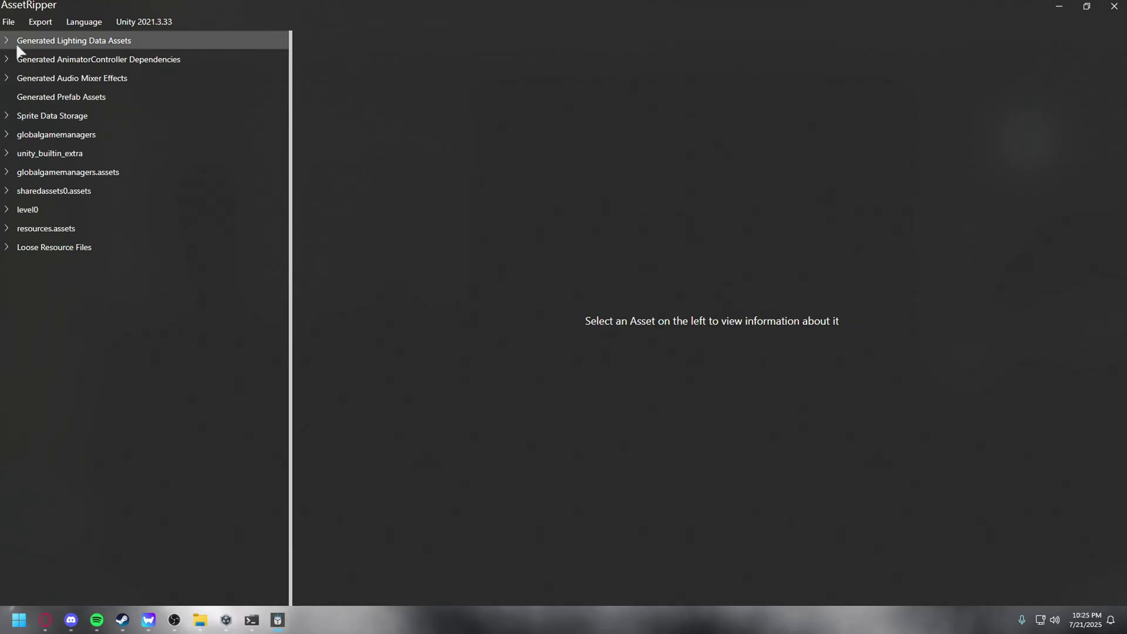
{"action": "left_click", "coordinate": [41, 22]}
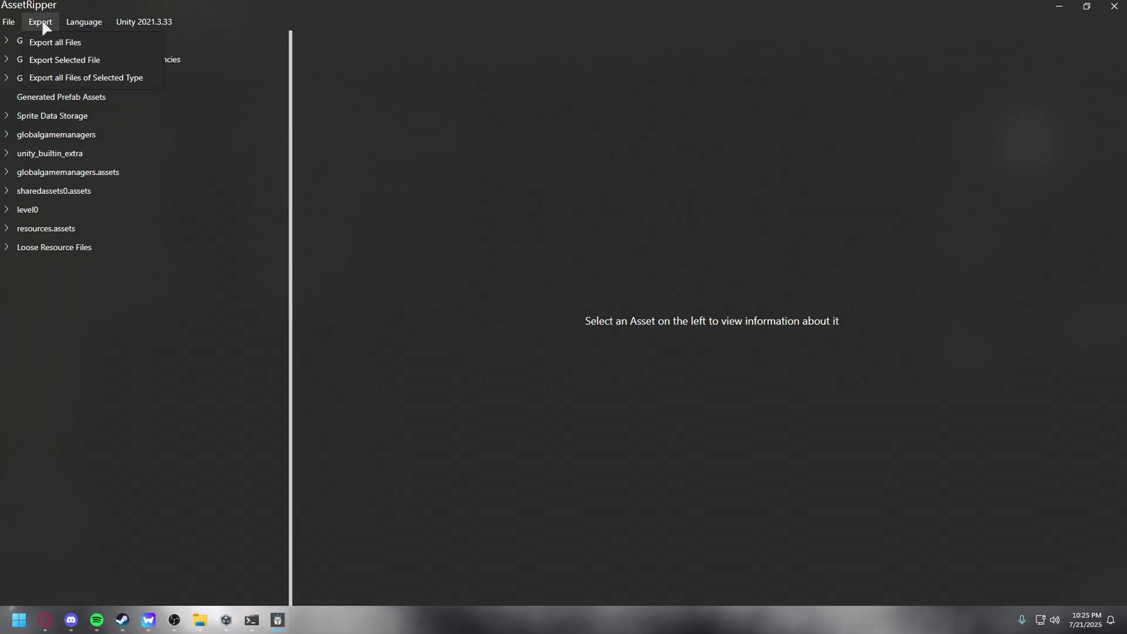
{"action": "left_click", "coordinate": [54, 42]}
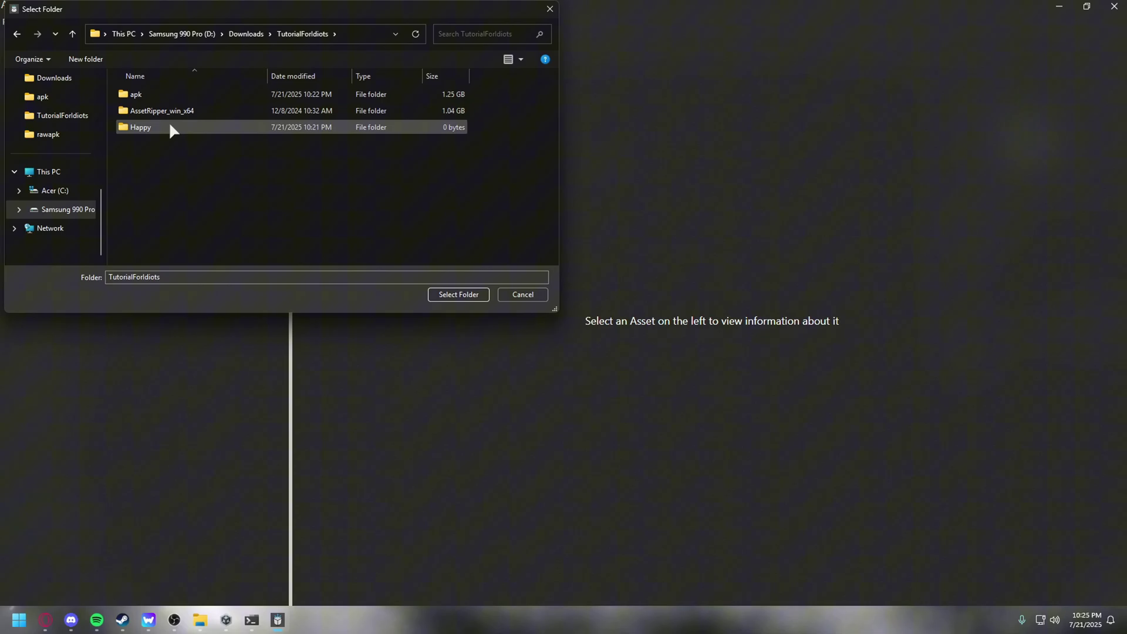
{"action": "double_click", "coordinate": [172, 128]}
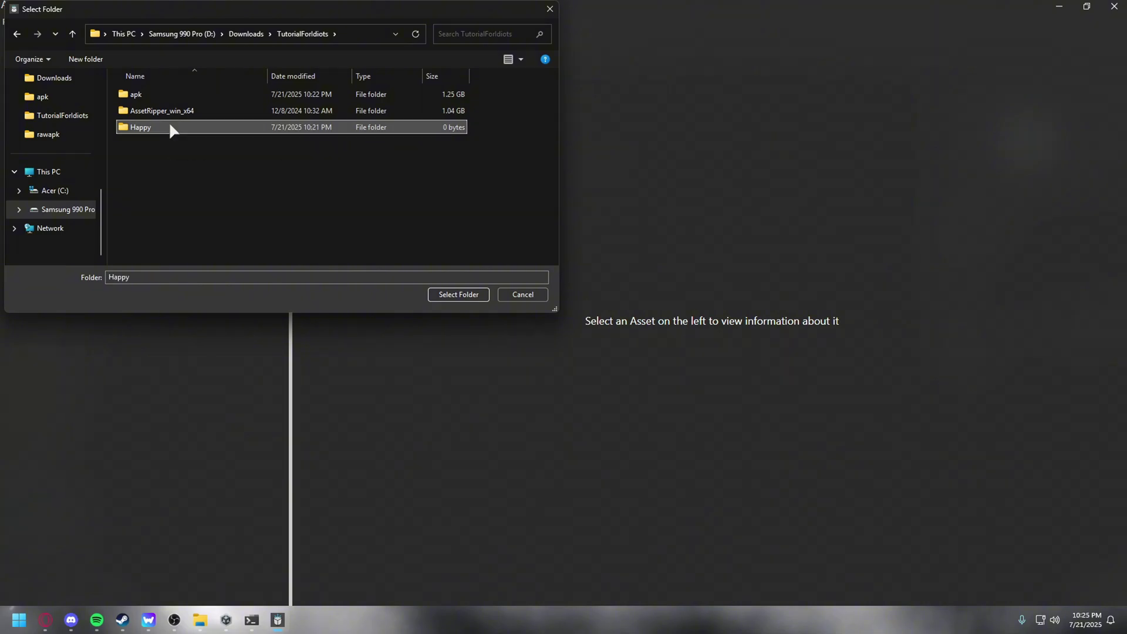
{"action": "left_click", "coordinate": [455, 295]}
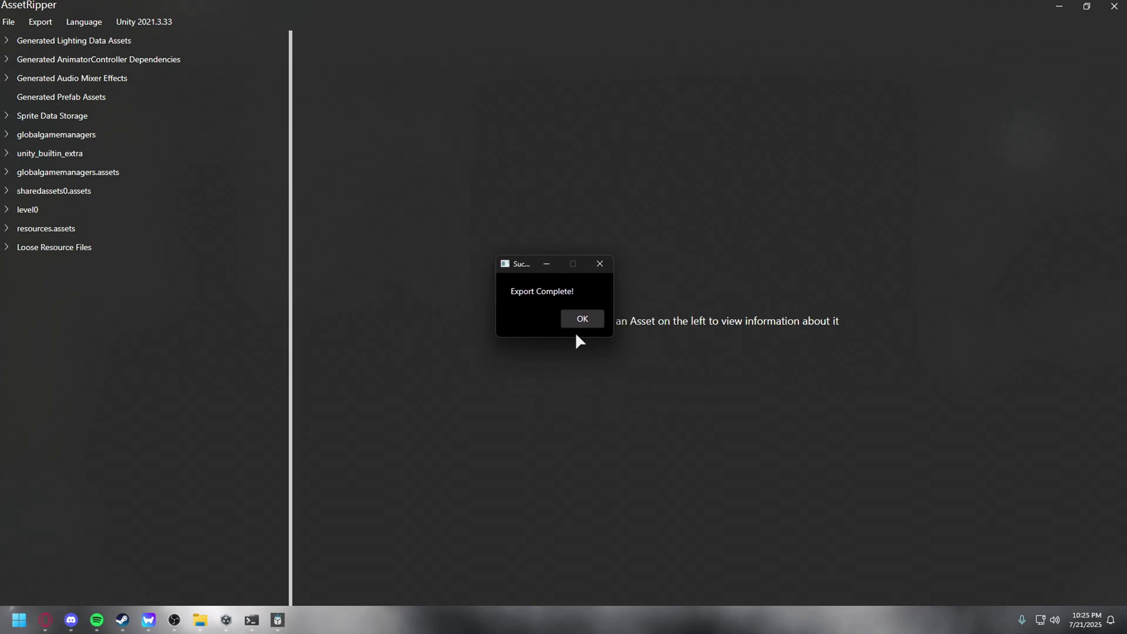
{"action": "left_click", "coordinate": [573, 313]}
{"action": "left_click", "coordinate": [251, 619]}
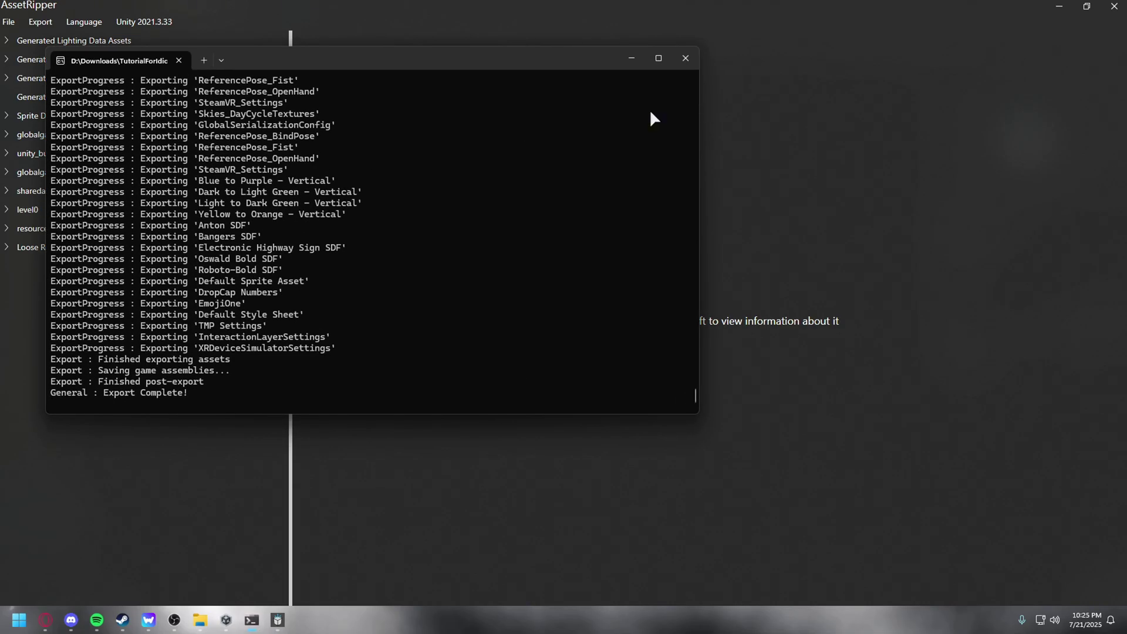
{"action": "left_click", "coordinate": [631, 58]}
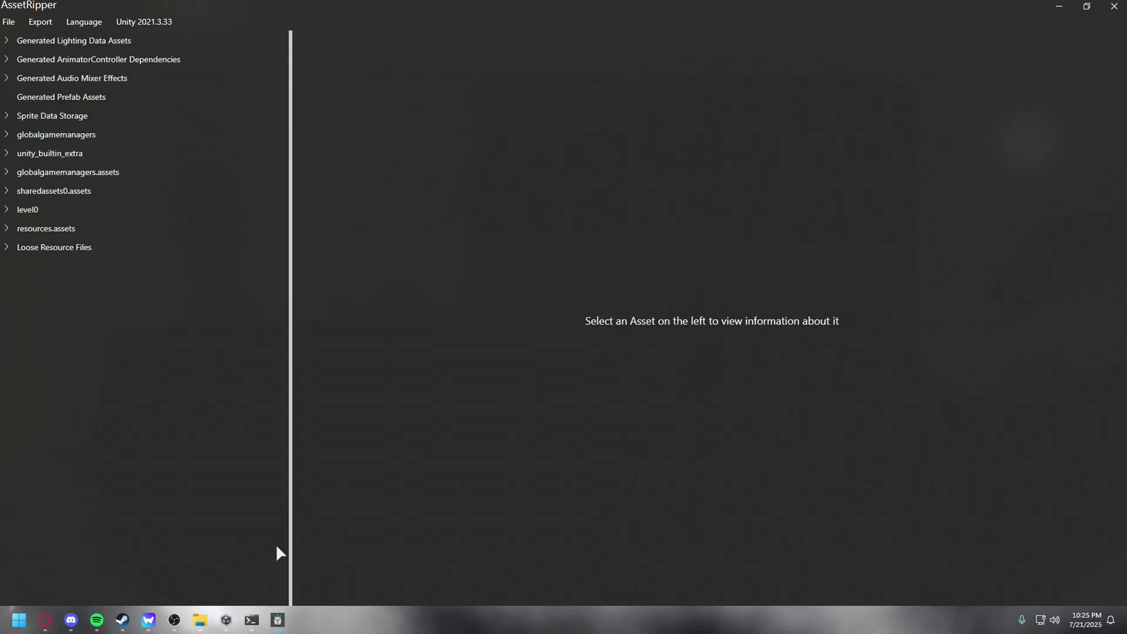
- Add Happy\classes.dex\ExportedProject to Unity Hub using Add project from disk
{"action": "left_click", "coordinate": [227, 620]}
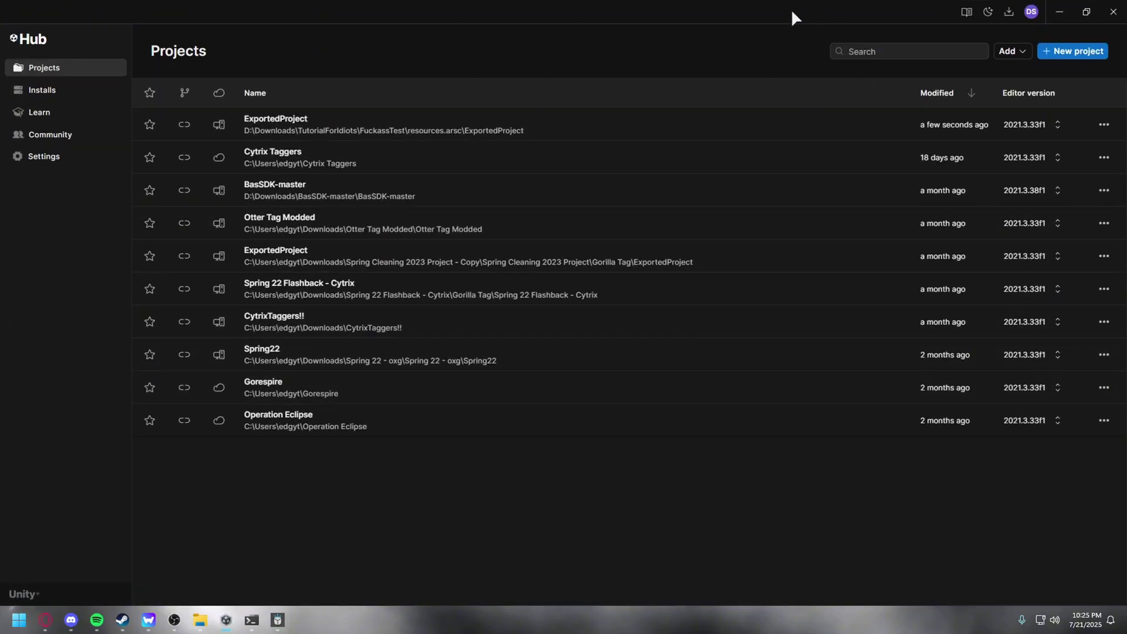
{"action": "left_click_drag", "start_coordinate": [791, 9], "coordinate": [722, 112]}
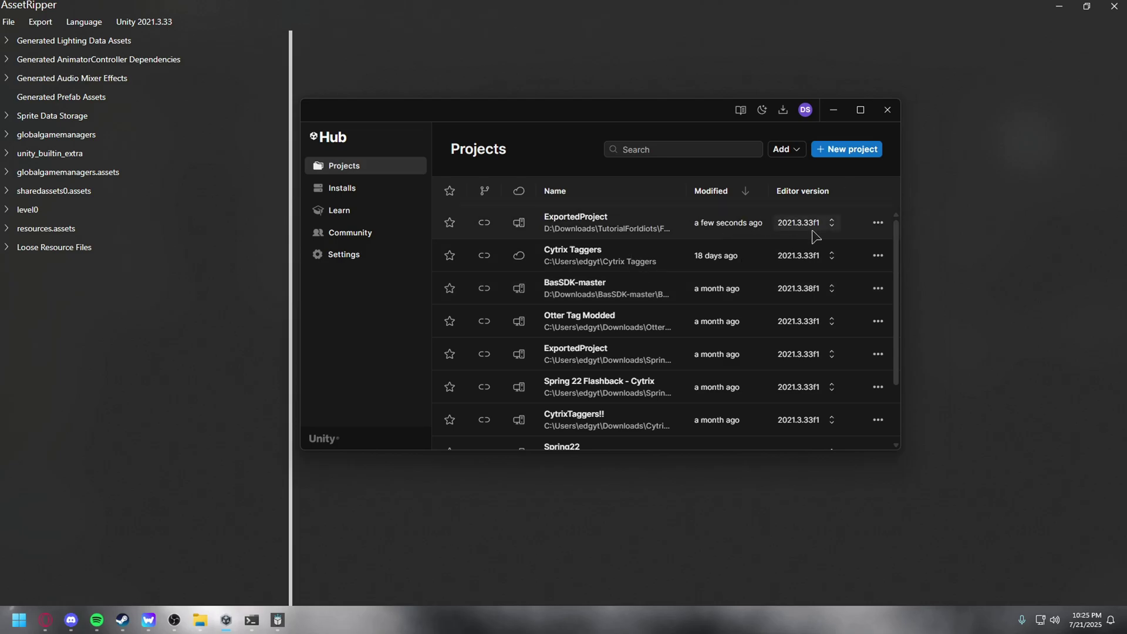
{"action": "left_click", "coordinate": [798, 154]}
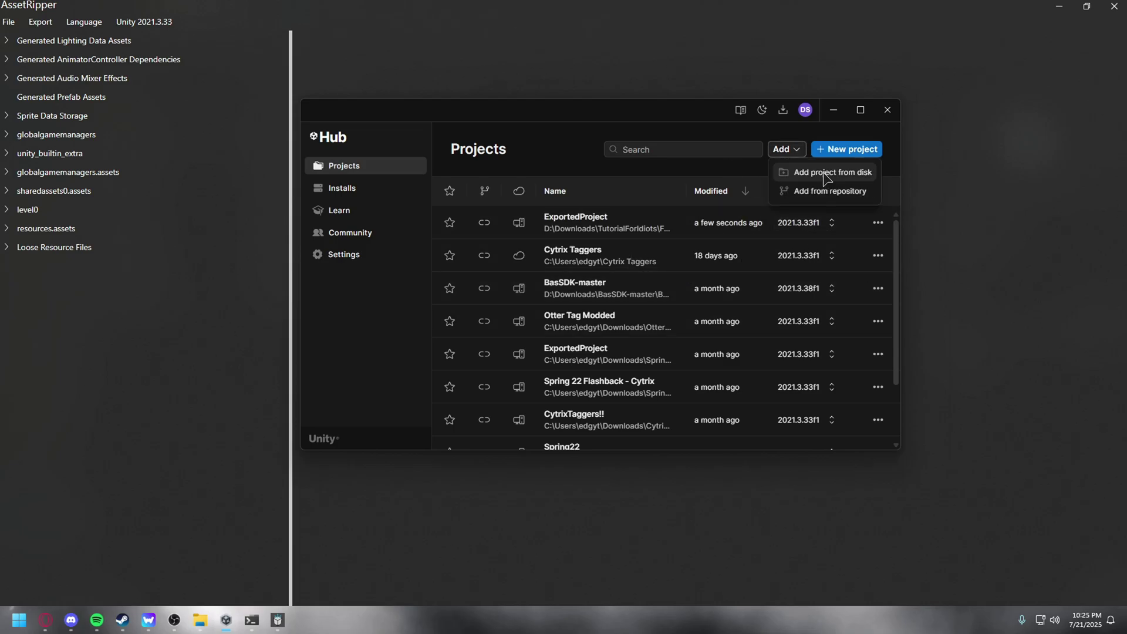
{"action": "left_click", "coordinate": [826, 174]}
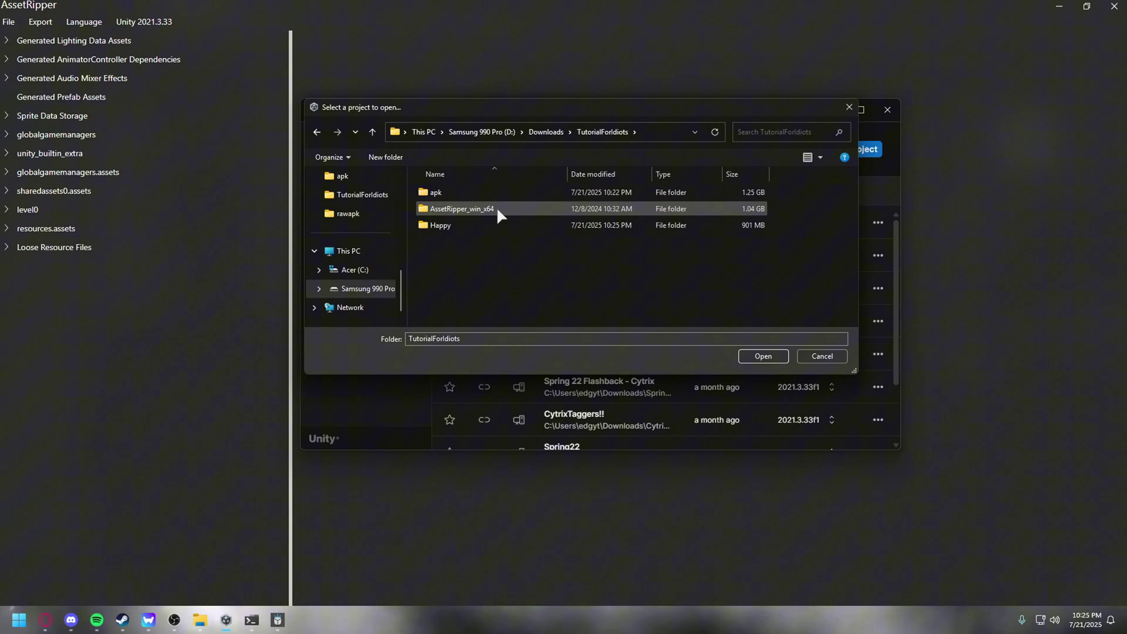
{"action": "double_click", "coordinate": [494, 224]}
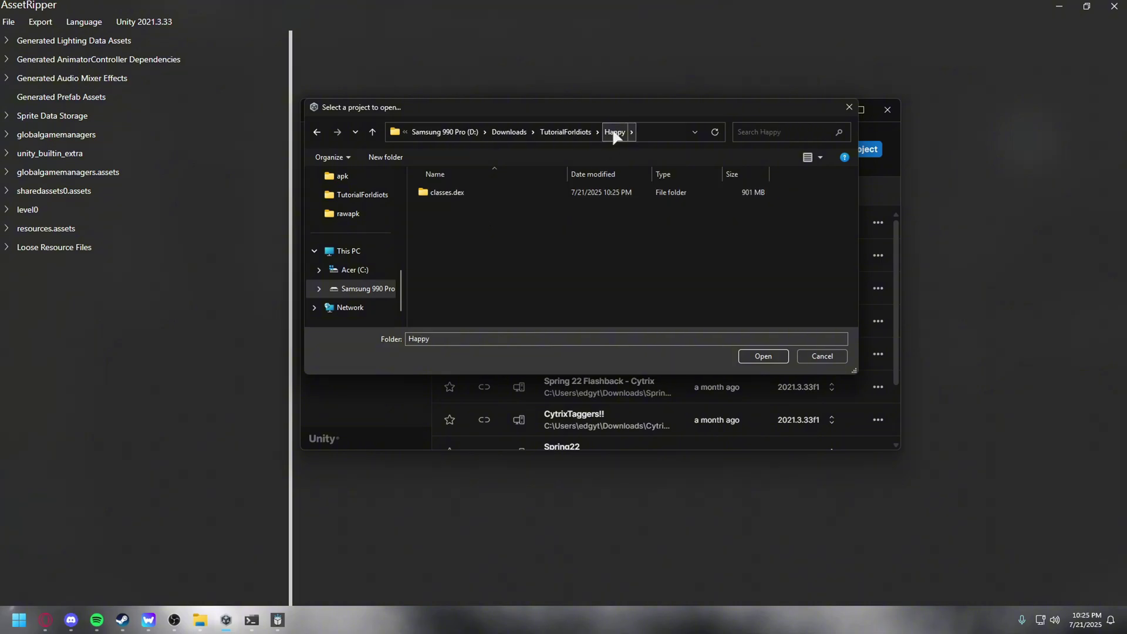
{"action": "double_click", "coordinate": [577, 193]}
{"action": "left_click", "coordinate": [544, 208]}
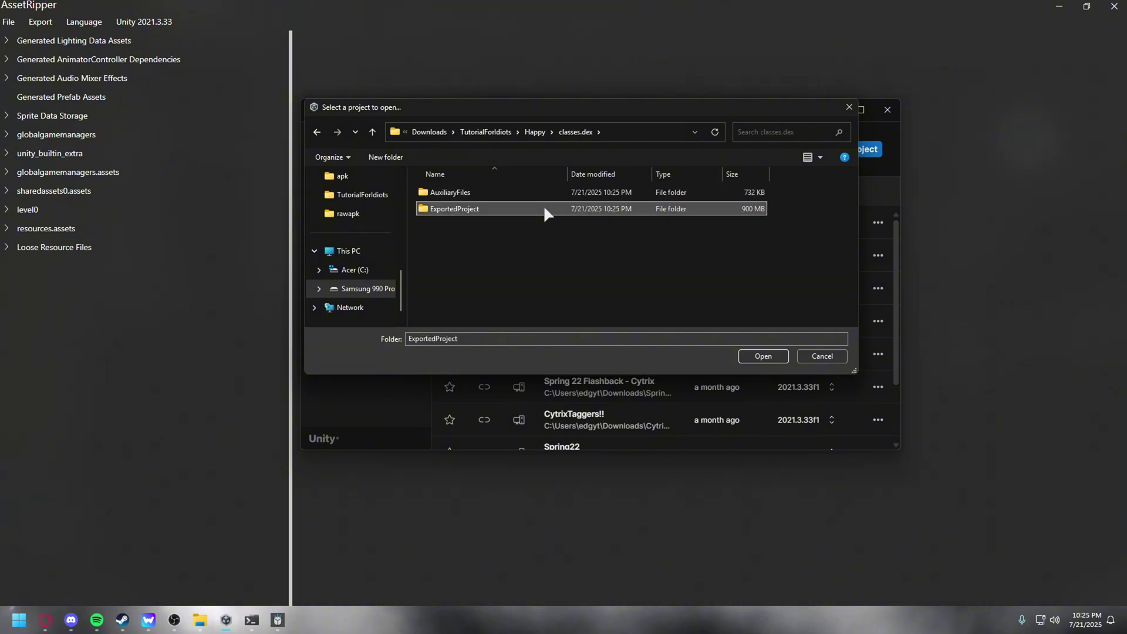
{"action": "left_click", "coordinate": [766, 353]}
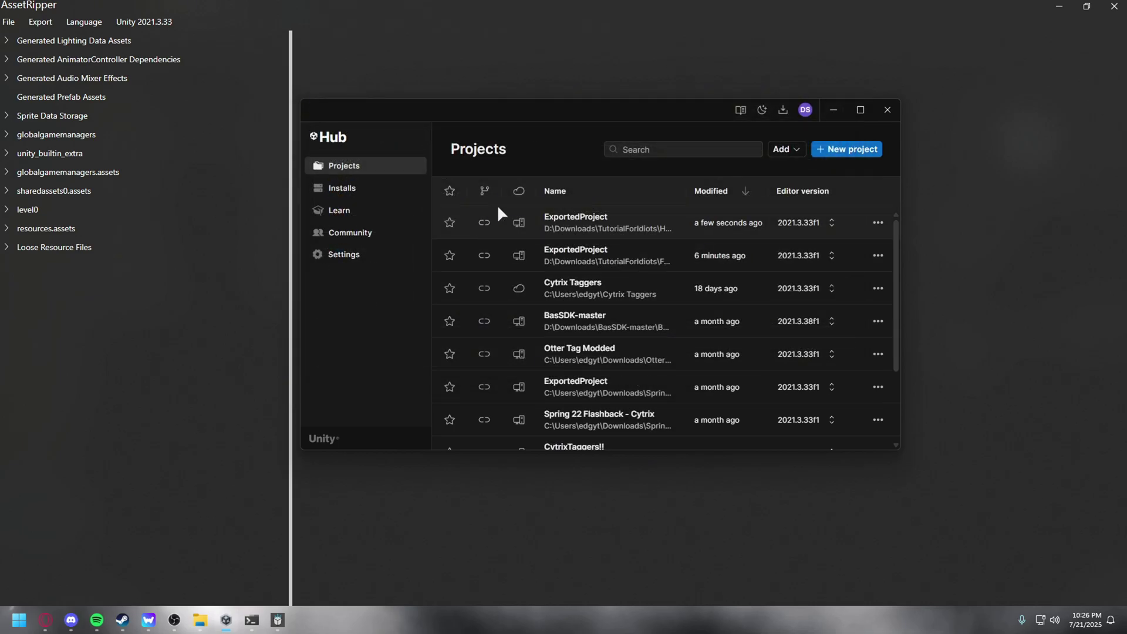
- Launch ExportedProject from Unity Hub and choose Ignore on the Enter Safe Mode prompt
{"action": "left_click", "coordinate": [629, 225]}
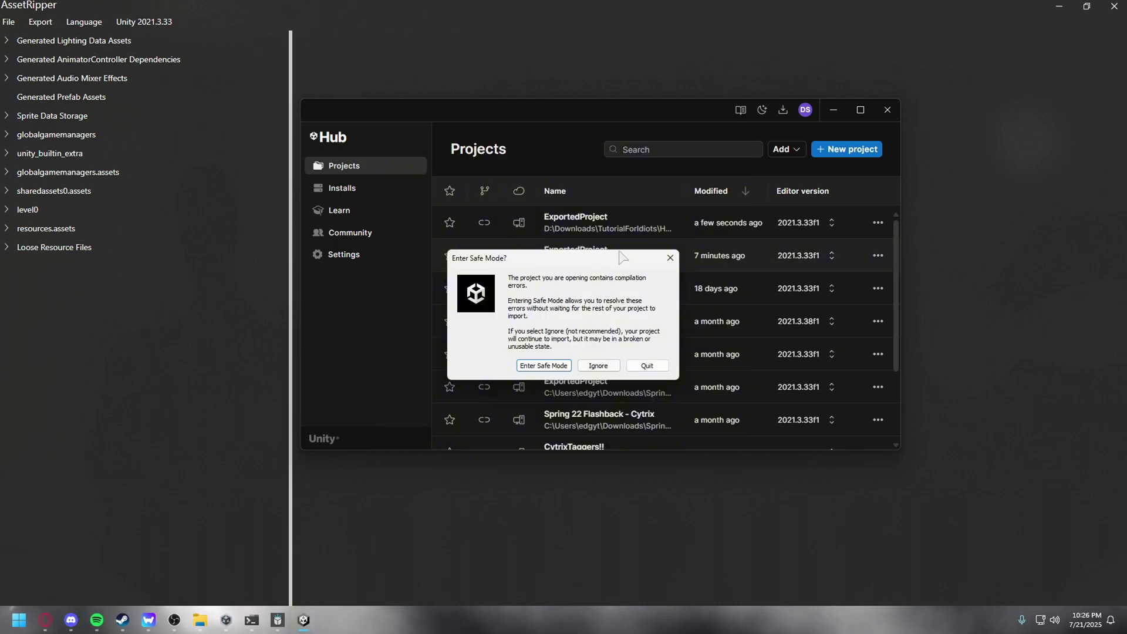
{"action": "left_click", "coordinate": [607, 369]}
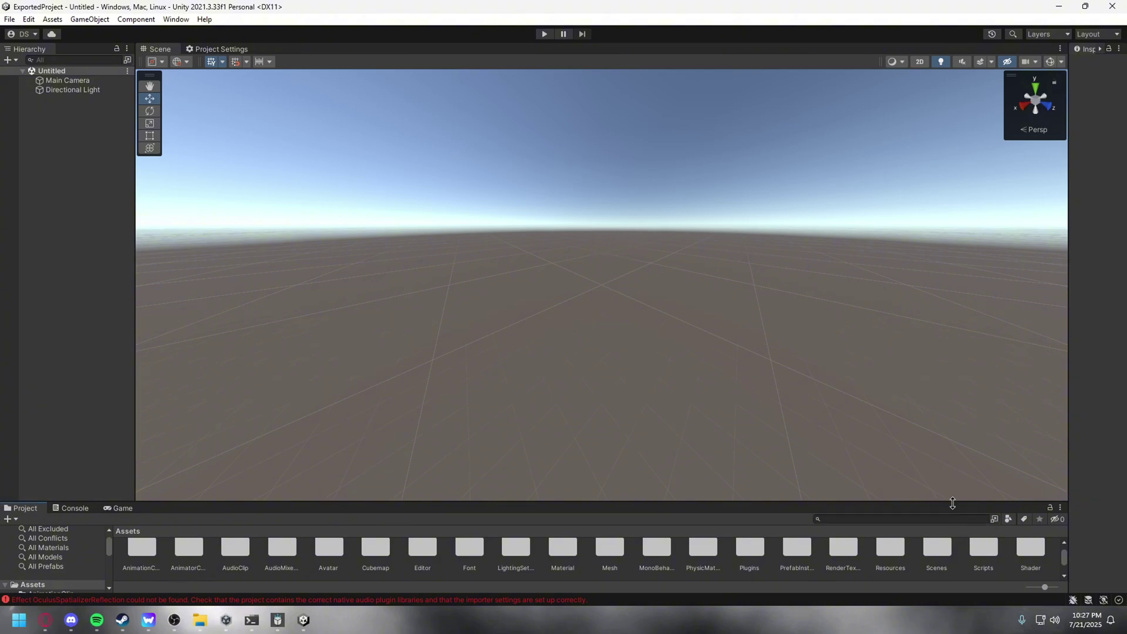
- Enlarge the Project panel and open GorillaTagSJR.unity from Scenes > Gorilla > Gorilla Tag
{"action": "left_click_drag", "start_coordinate": [952, 504], "coordinate": [875, 401]}
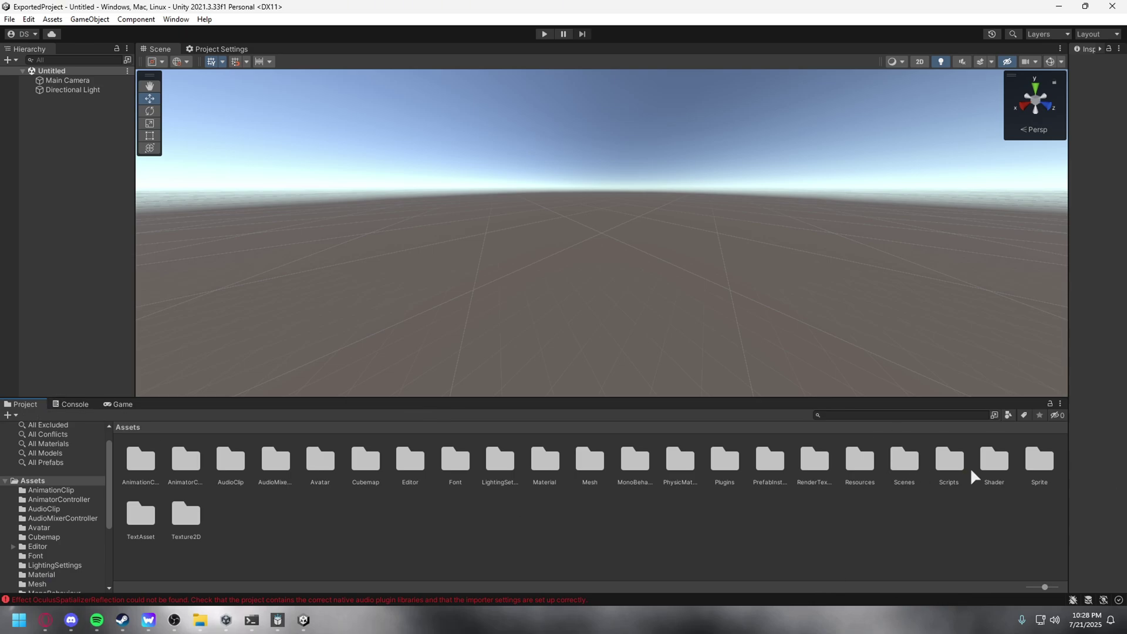
{"action": "double_click", "coordinate": [907, 459]}
{"action": "double_click", "coordinate": [144, 462]}
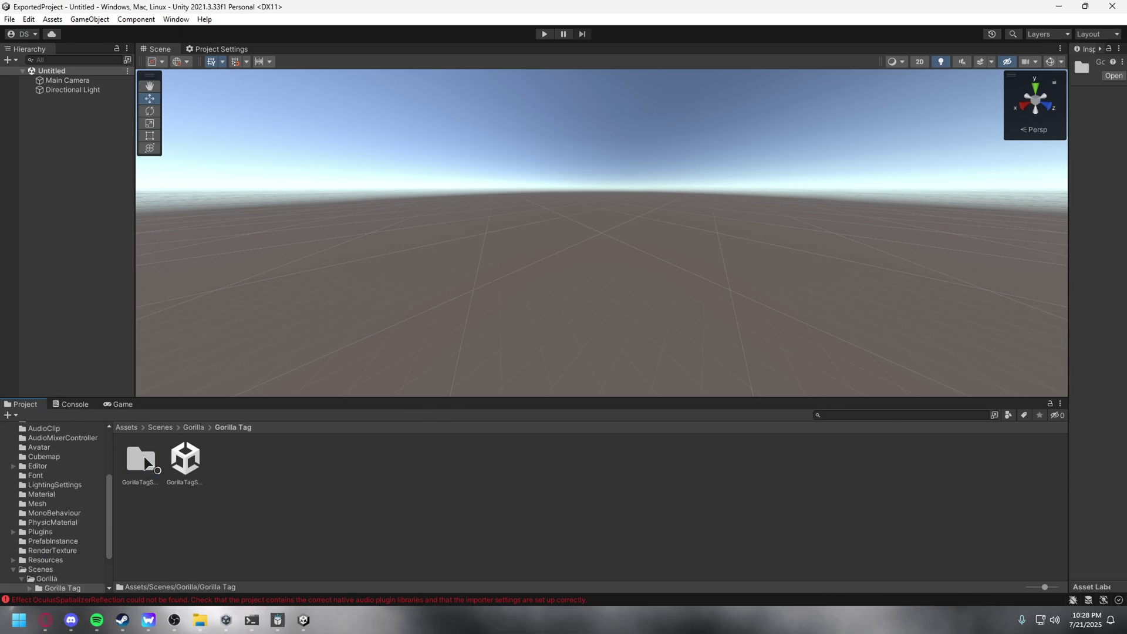
{"action": "double_click", "coordinate": [148, 456]}
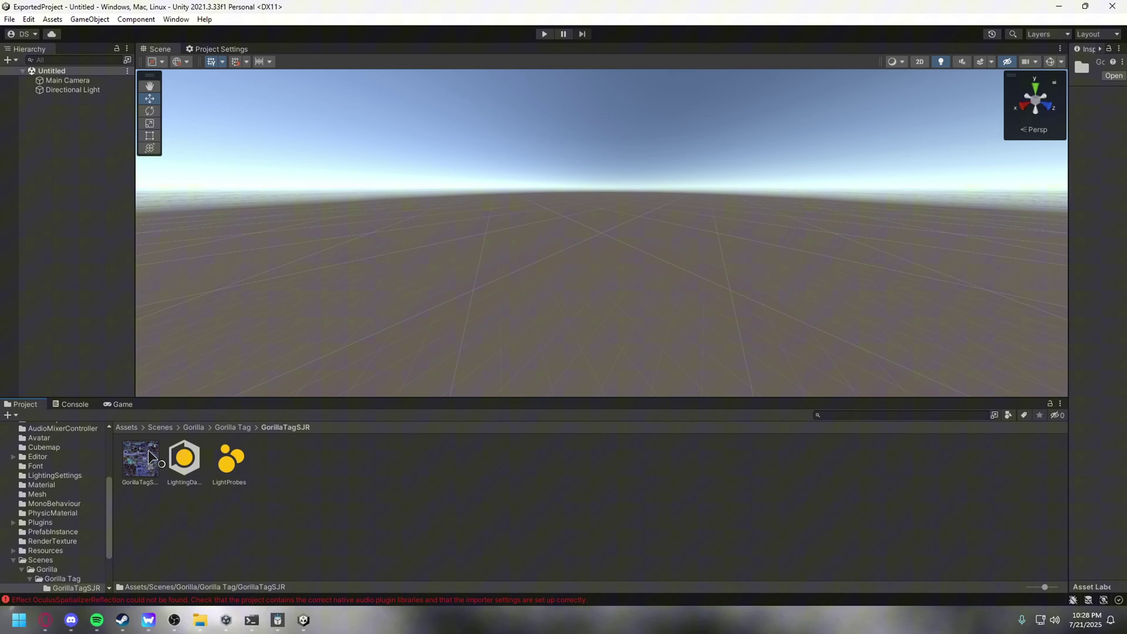
{"action": "left_click", "coordinate": [231, 428]}
{"action": "left_click", "coordinate": [184, 460]}
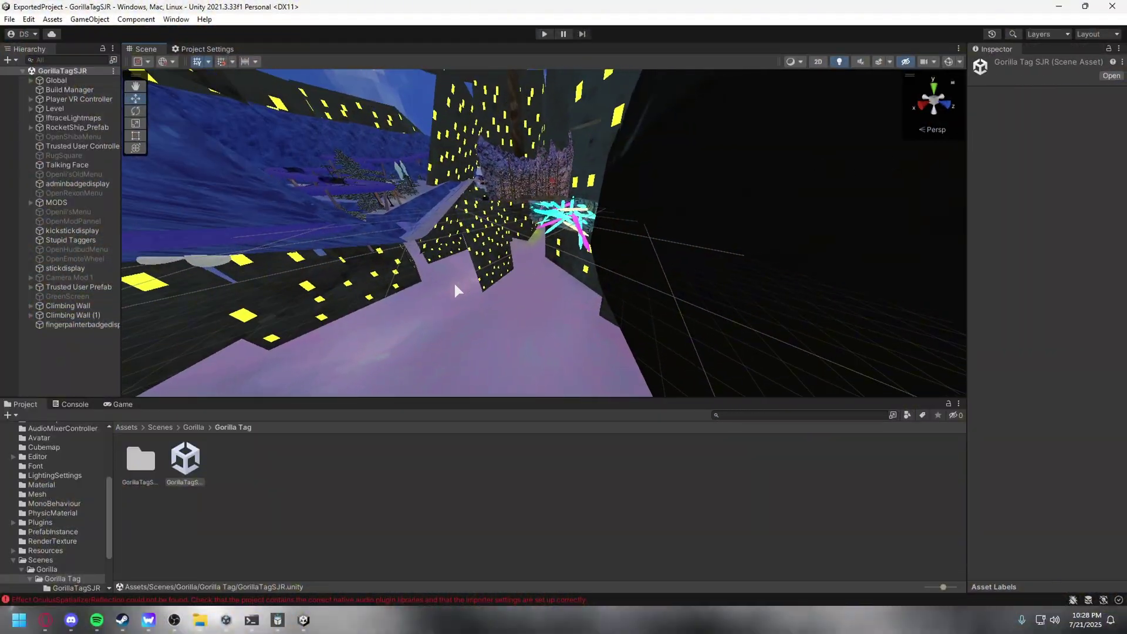
- Show the console's compilation errors, then fly through the tunnel toward the bright tree area
{"action": "left_click", "coordinate": [55, 404]}
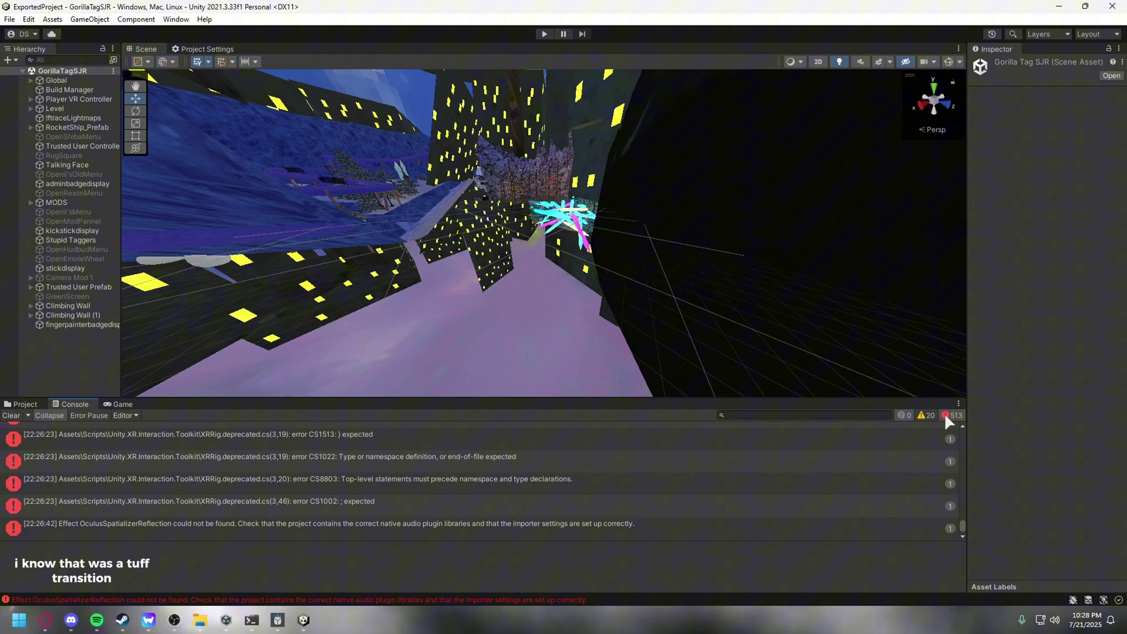
{"action": "right_click_drag", "start_coordinate": [519, 300], "coordinate": [512, 197]}
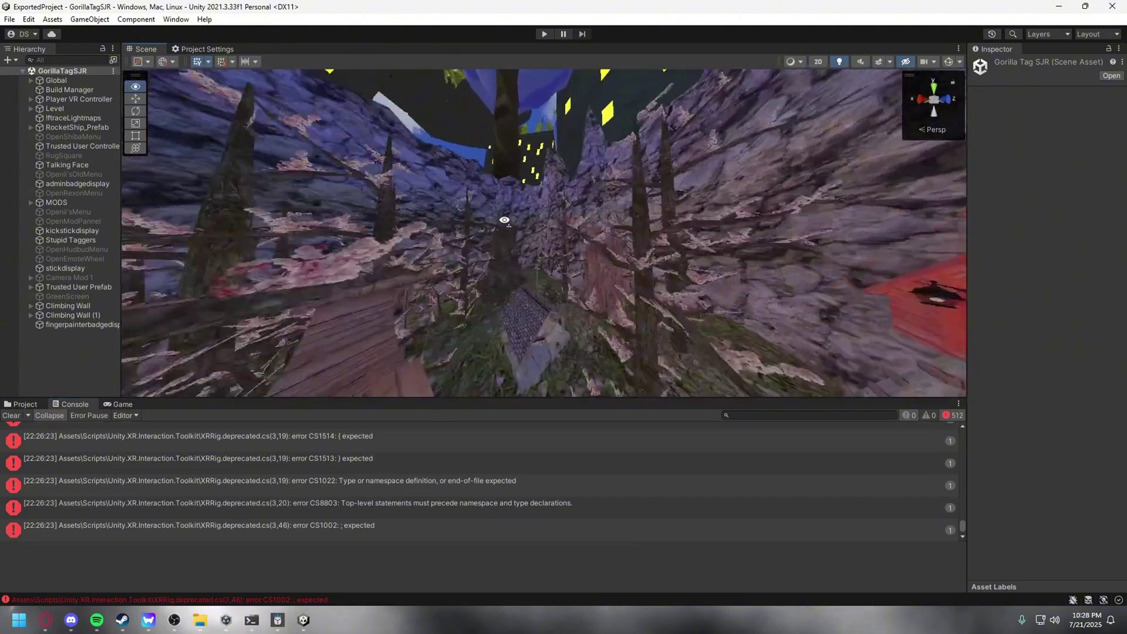
{"action": "mouse_move", "coordinate": [511, 196]}
{"action": "right_mouse_down"}
{"action": "mouse_move", "coordinate": [353, 293]}
{"action": "mouse_move", "coordinate": [1028, 191]}
{"action": "mouse_move", "coordinate": [485, 198]}
{"action": "right_mouse_up"}
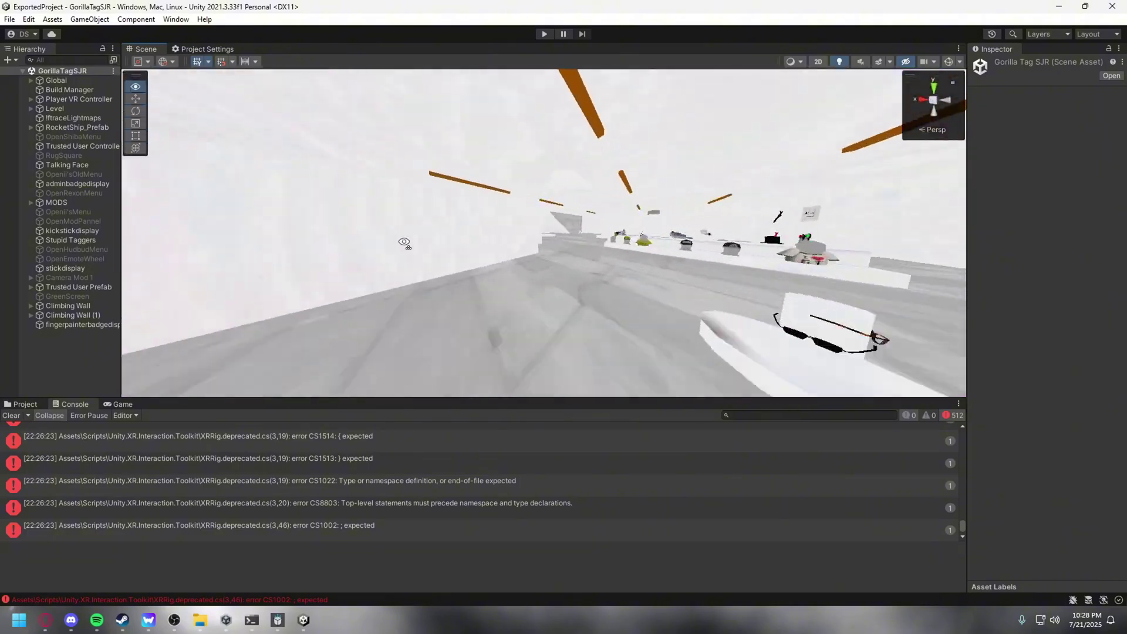
{"action": "mouse_move", "coordinate": [485, 198]}
{"action": "right_mouse_down"}
{"action": "mouse_move", "coordinate": [1060, 233]}
{"action": "mouse_move", "coordinate": [669, 182]}
{"action": "mouse_move", "coordinate": [547, 141]}
{"action": "mouse_move", "coordinate": [564, 150]}
{"action": "right_mouse_up"}
- Set the scene camera field of view to 120 and look around the wooden treehouse room
{"action": "left_click", "coordinate": [925, 61]}
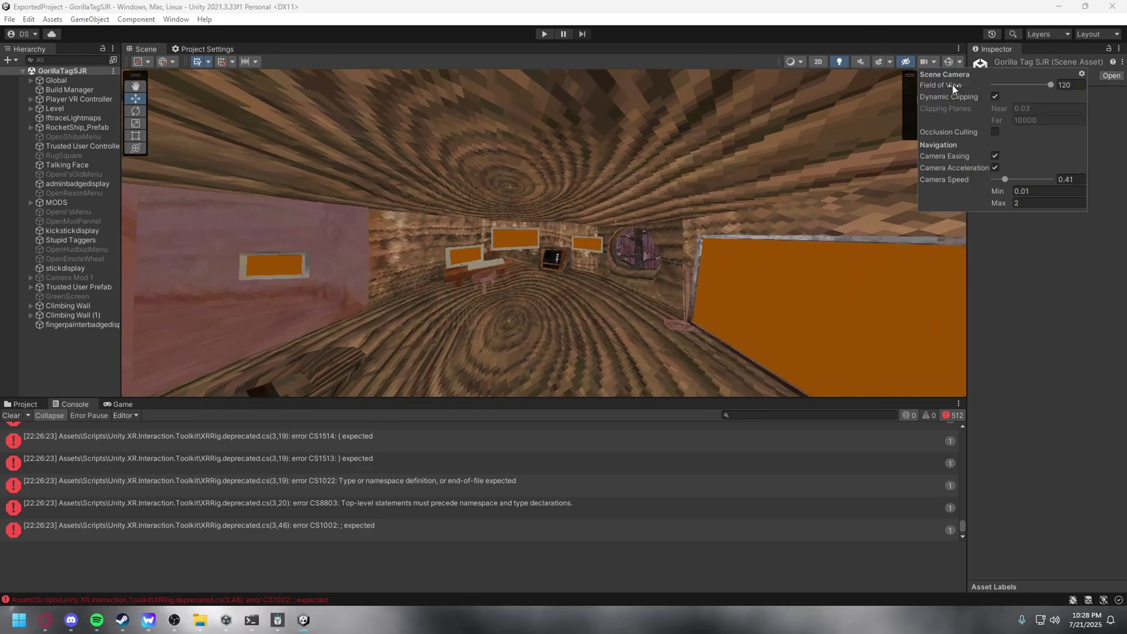
{"action": "mouse_move", "coordinate": [899, 177]}
{"action": "right_mouse_down"}
{"action": "mouse_move", "coordinate": [505, 306]}
{"action": "mouse_move", "coordinate": [555, 310]}
{"action": "right_mouse_up"}
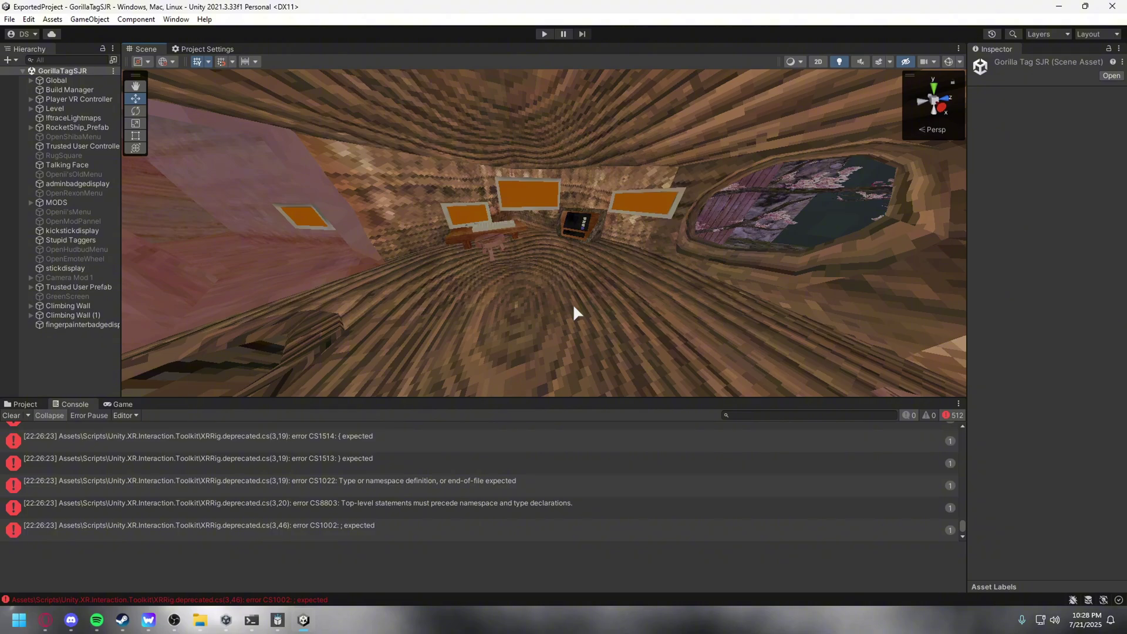
{"action": "right_click_drag", "start_coordinate": [574, 312], "coordinate": [574, 91]}
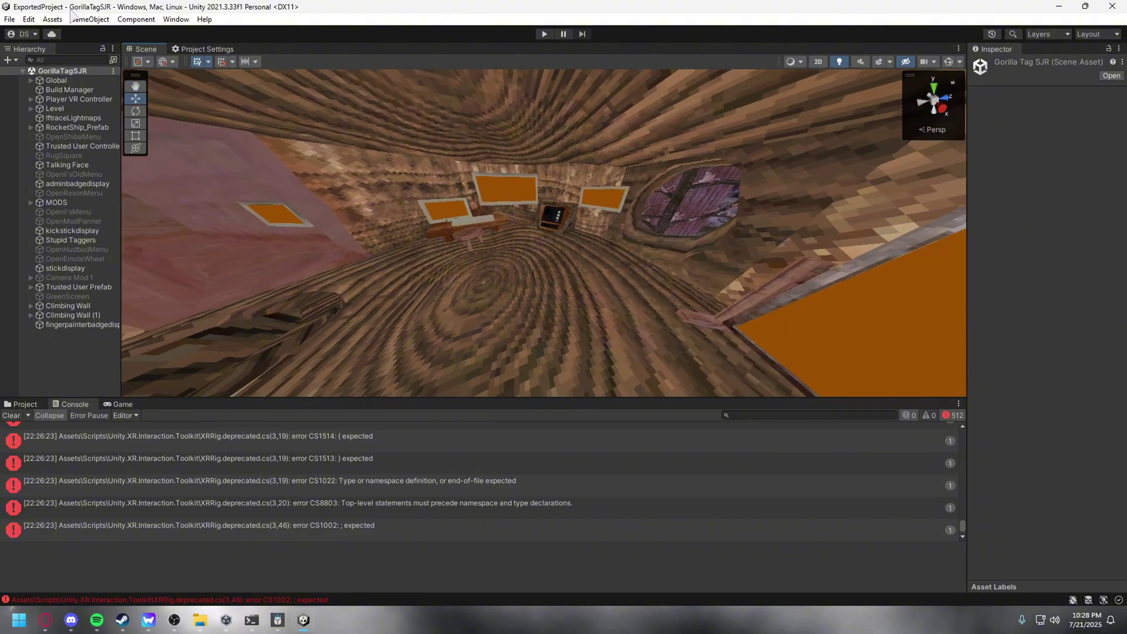
{"action": "left_click", "coordinate": [9, 20]}
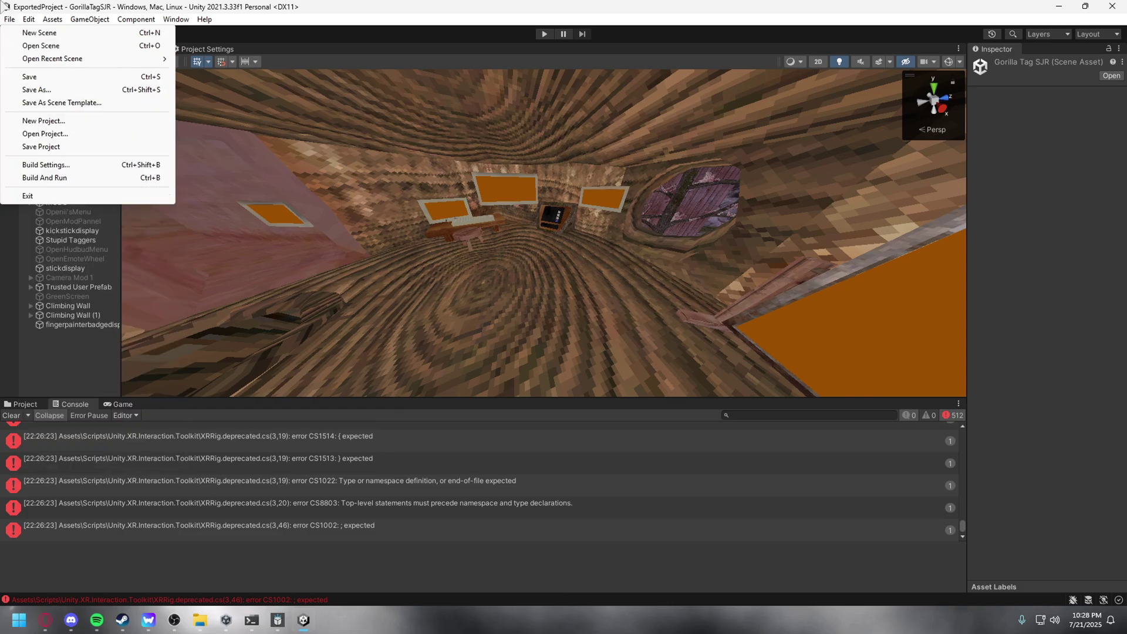
{"action": "left_click", "coordinate": [46, 165]}
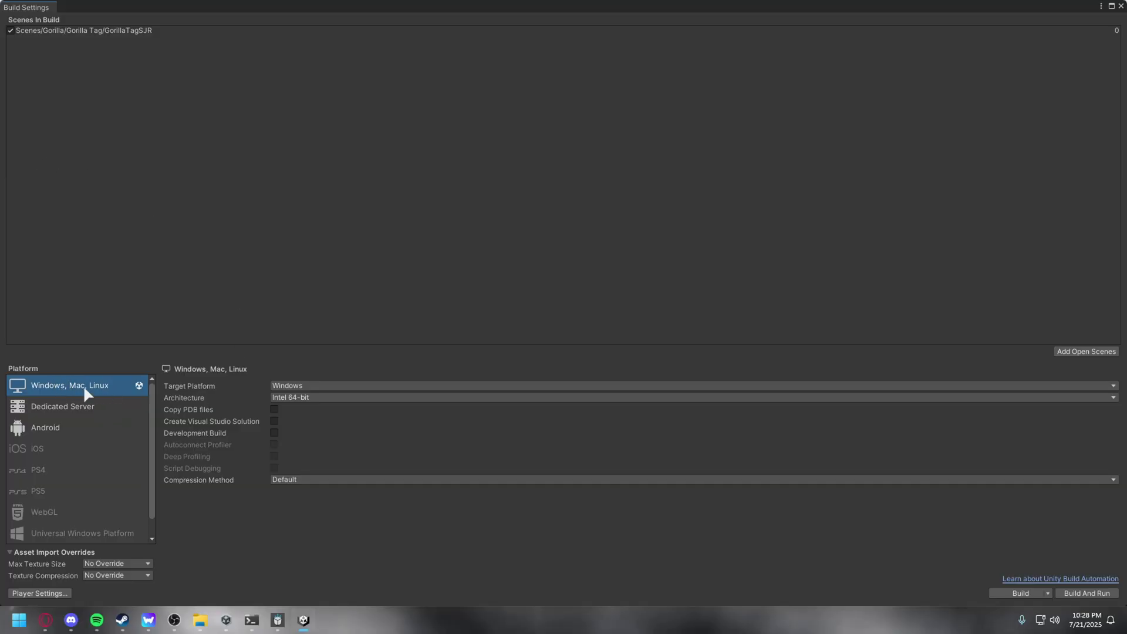
{"action": "left_click", "coordinate": [78, 406]}
{"action": "left_click", "coordinate": [54, 428]}
{"action": "left_click", "coordinate": [123, 386]}
{"action": "left_click", "coordinate": [1121, 6]}
{"action": "mouse_move", "coordinate": [563, 220]}
{"action": "right_mouse_down"}
{"action": "mouse_move", "coordinate": [580, 164]}
{"action": "mouse_move", "coordinate": [598, 171]}
{"action": "right_mouse_up"}
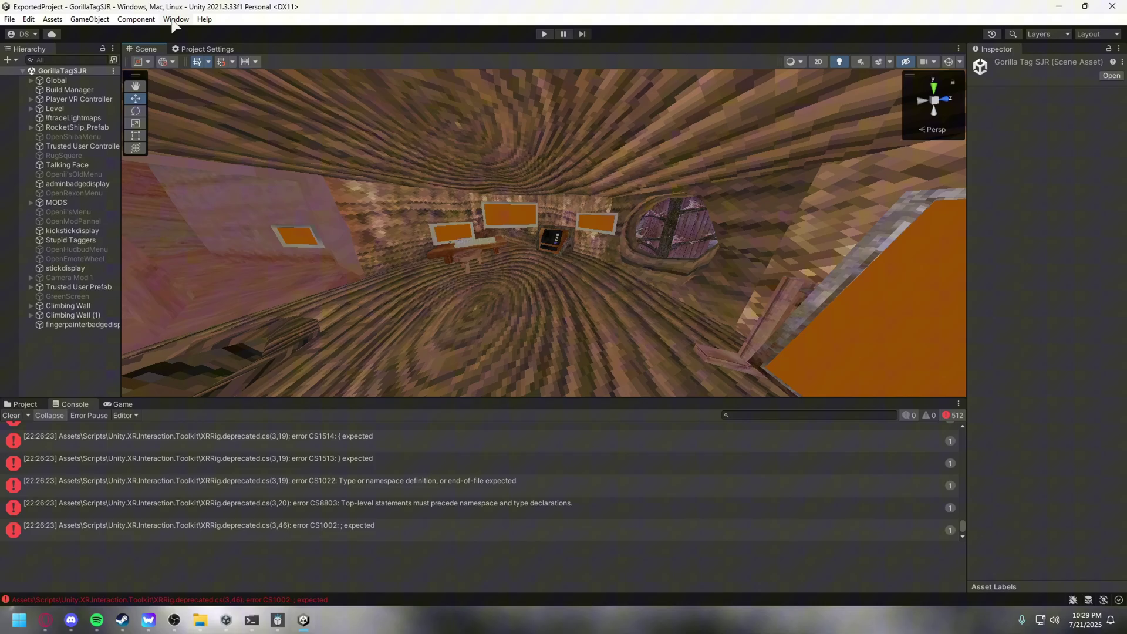
- In Package Manager's Unity Registry, find 'textmeshpro' and install TextMeshPro 3.0.9
{"action": "left_click", "coordinate": [175, 19]}
{"action": "left_click", "coordinate": [209, 131]}
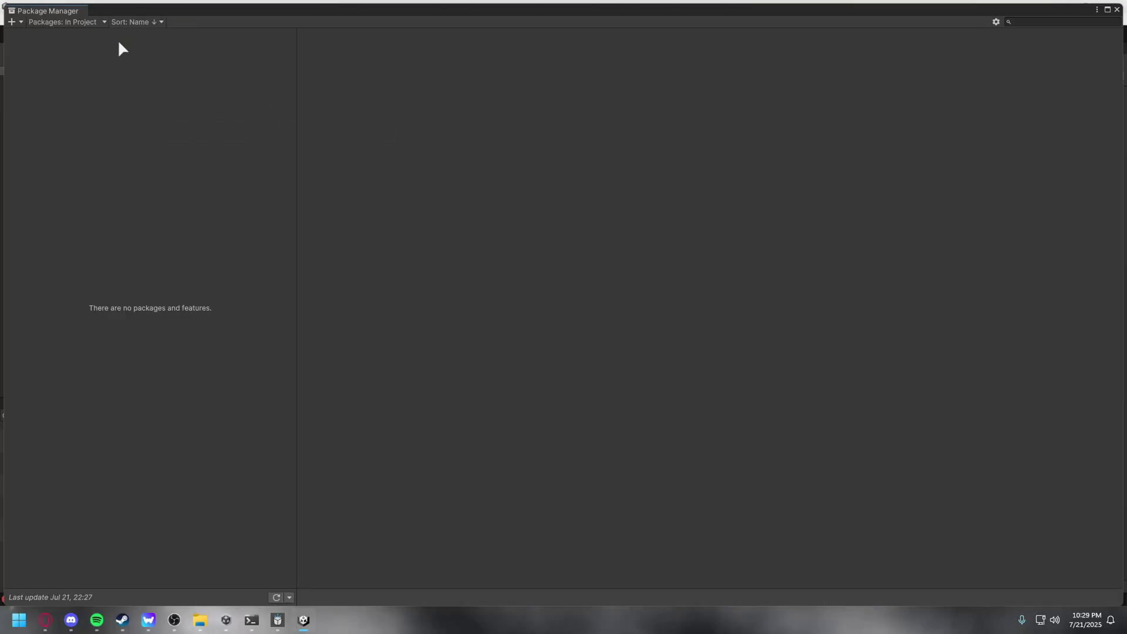
{"action": "left_click", "coordinate": [64, 21]}
{"action": "left_click", "coordinate": [75, 33]}
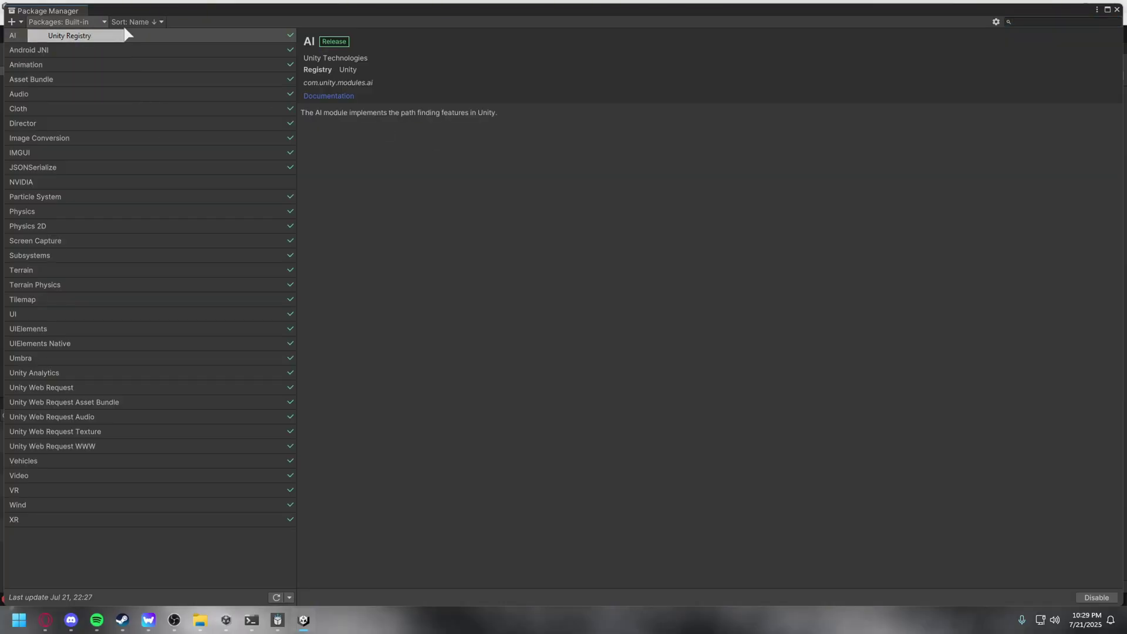
{"action": "left_click", "coordinate": [1026, 22]}
{"action": "type", "text": "text"}
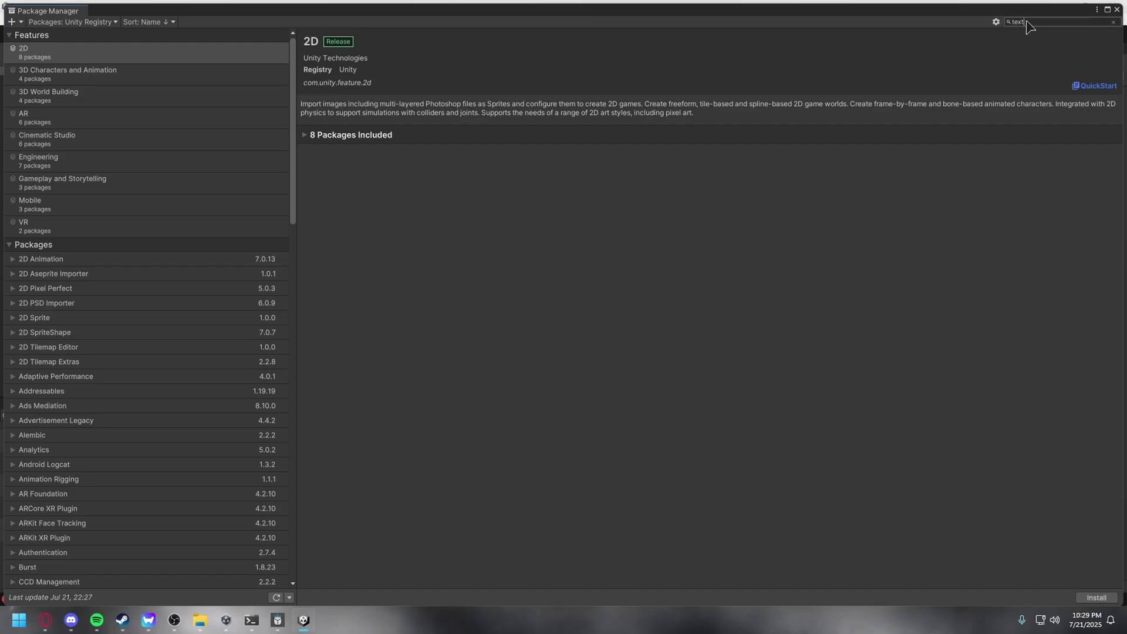
{"action": "type", "text": "meshpro"}
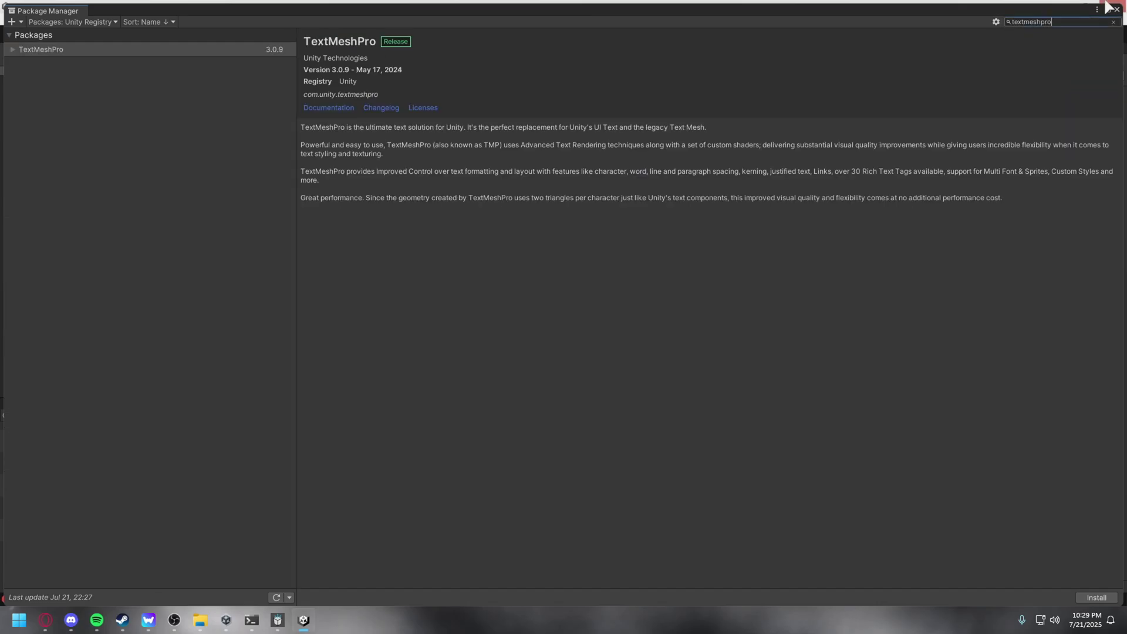
{"action": "left_click", "coordinate": [1096, 597]}
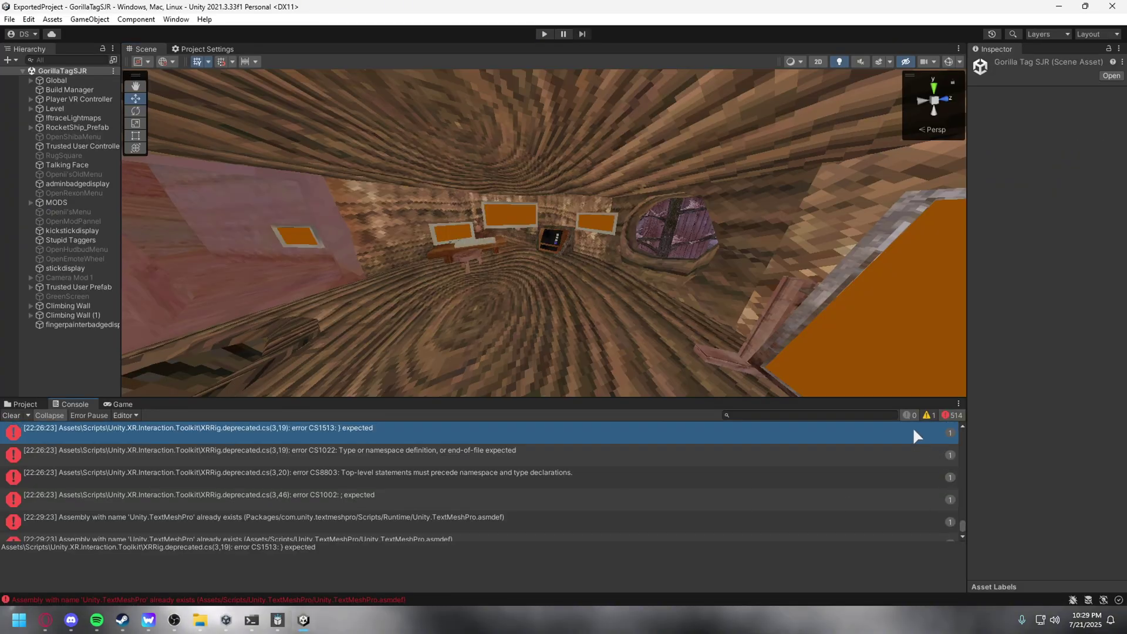
- Orbit the Scene view to see the GorillaTagSJR forest area from a new angle
{"action": "mouse_move", "coordinate": [890, 334]}
{"action": "right_mouse_down"}
{"action": "mouse_move", "coordinate": [843, 196]}
{"action": "mouse_move", "coordinate": [624, 226]}
{"action": "right_mouse_up"}
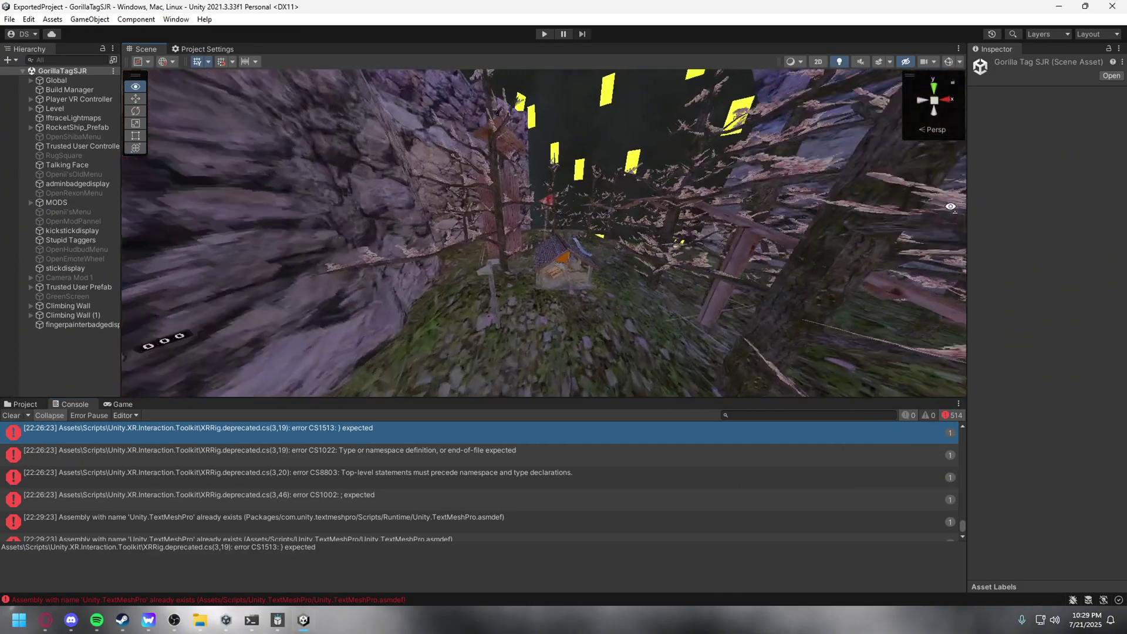